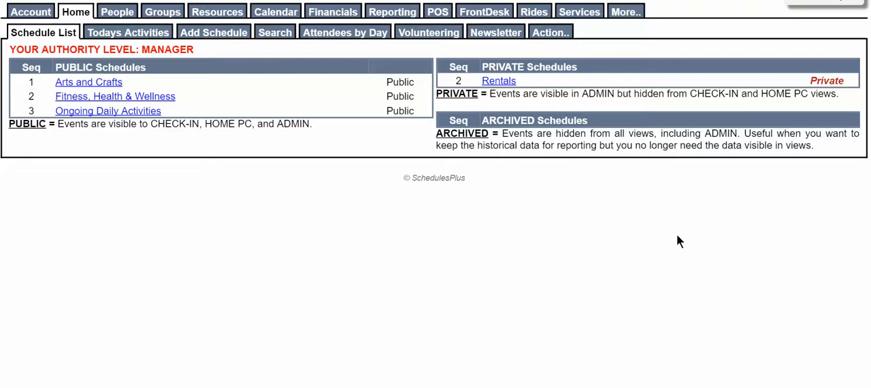
Step: Add a resource type named VEHICLE for the Ride module in the account's resource type configuration and save it
{"action": "left_click", "coordinate": [37, 15]}
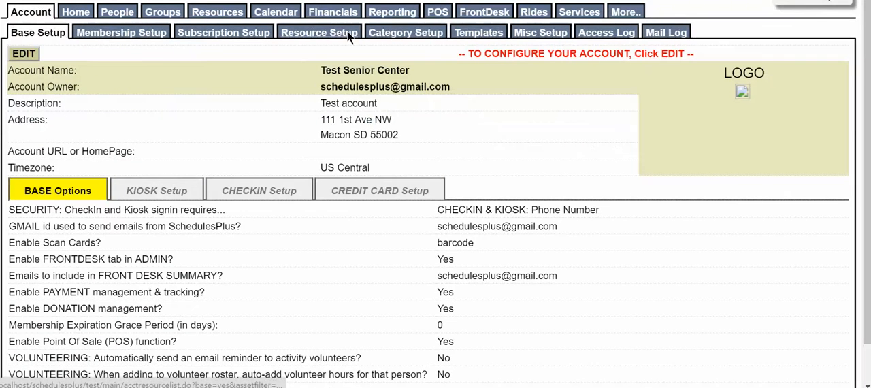
{"action": "left_click", "coordinate": [347, 30]}
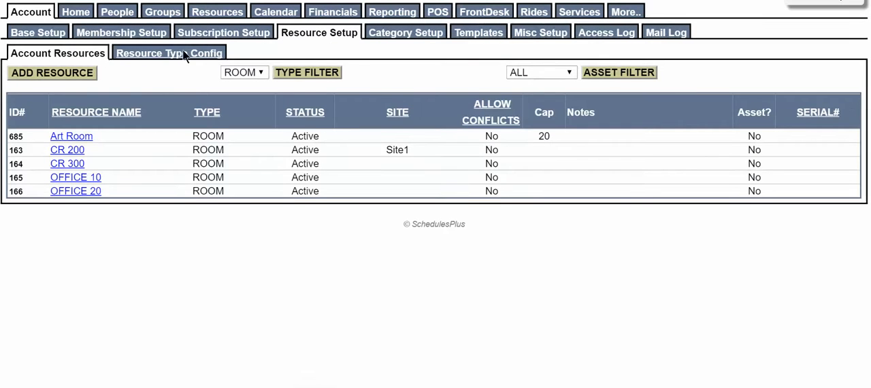
{"action": "left_click", "coordinate": [203, 55]}
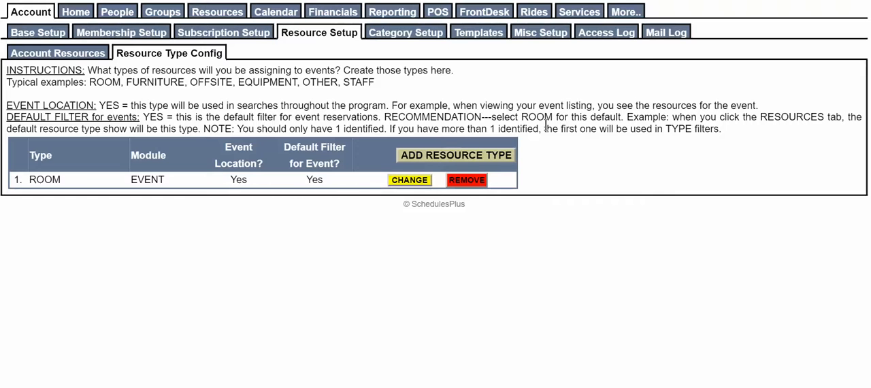
{"action": "left_click", "coordinate": [493, 158]}
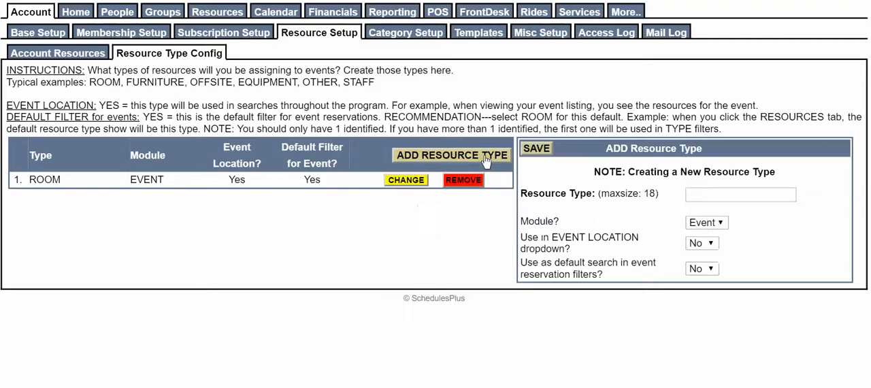
{"action": "left_click", "coordinate": [713, 196]}
{"action": "type", "text": "VEHICLE"}
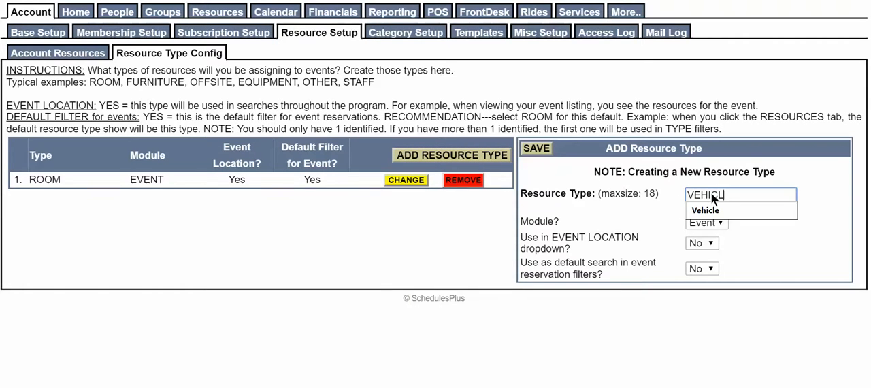
{"action": "key", "text": "Tab"}
{"action": "left_click", "coordinate": [710, 227]}
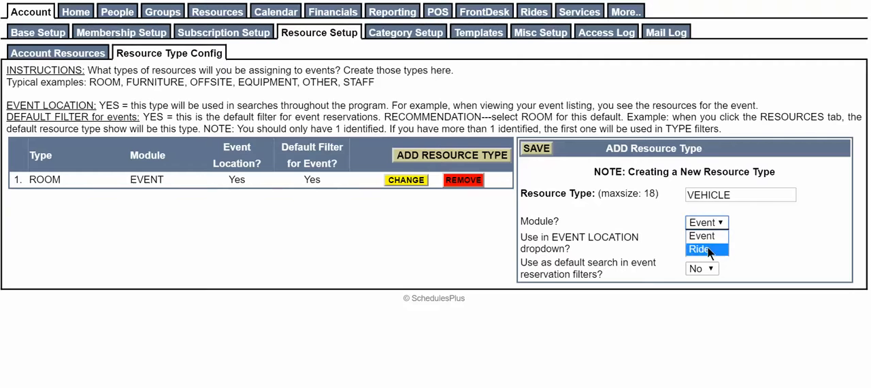
{"action": "left_click", "coordinate": [707, 246]}
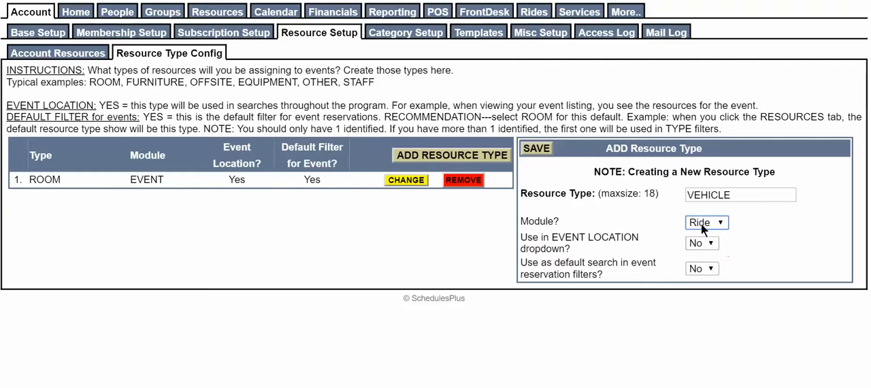
{"action": "left_click", "coordinate": [543, 155]}
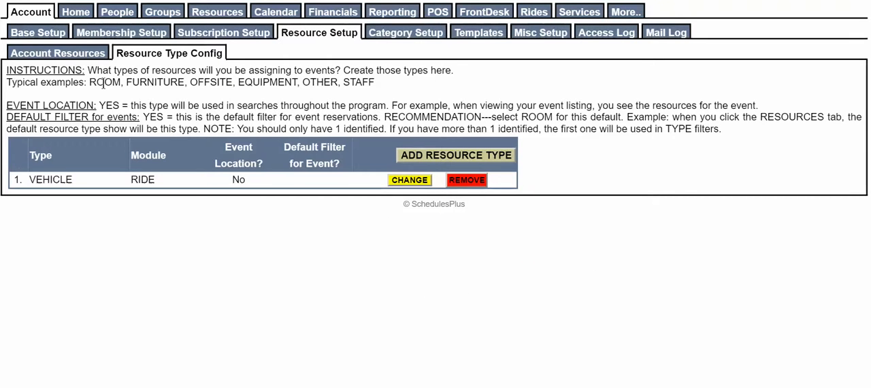
Step: Create and save an account resource named Van 1 with the type VEHICLE
{"action": "left_click", "coordinate": [83, 54]}
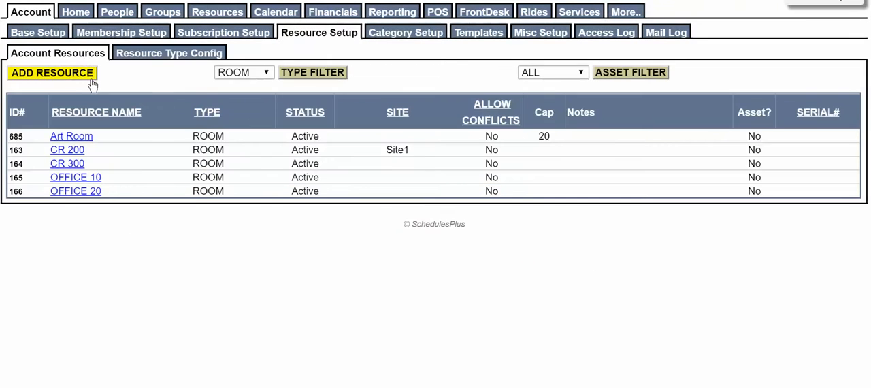
{"action": "left_click", "coordinate": [70, 73]}
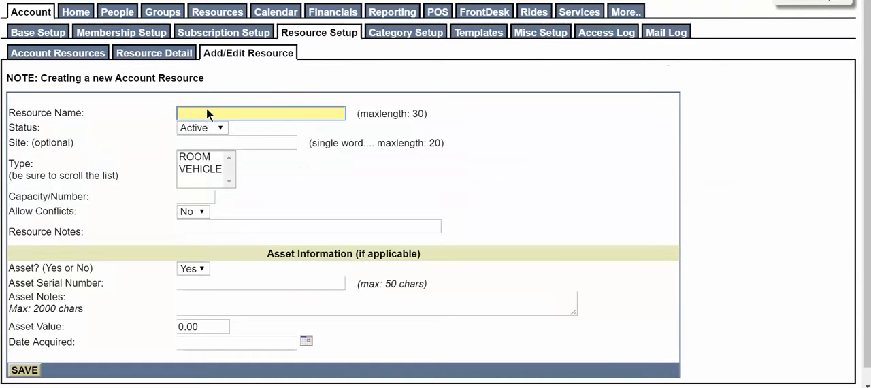
{"action": "type", "text": "Van"}
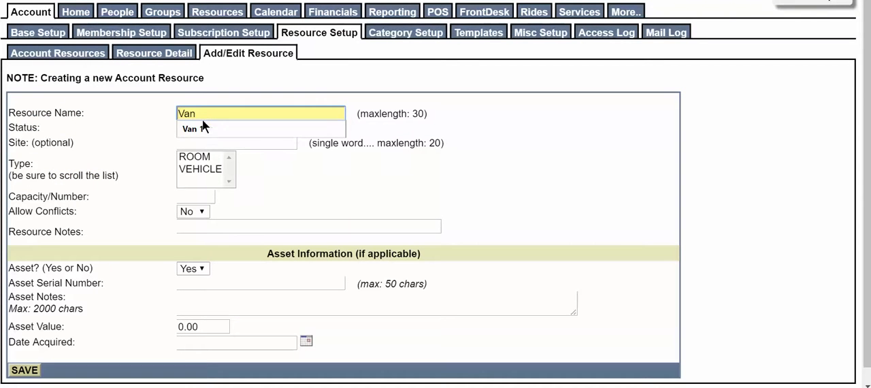
{"action": "left_click", "coordinate": [203, 129]}
{"action": "left_click", "coordinate": [215, 173]}
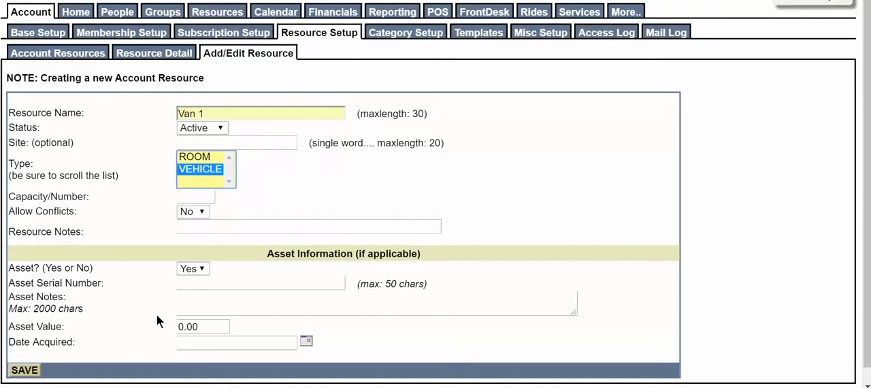
{"action": "left_click", "coordinate": [27, 370]}
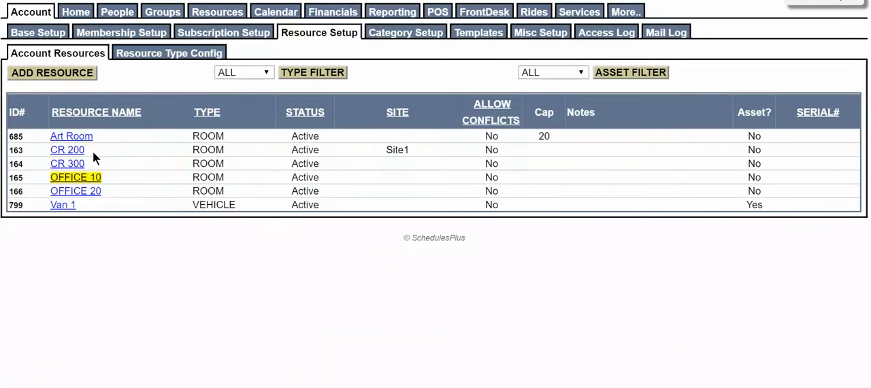
Step: Create and save another account resource named Van 2 with the type VEHICLE
{"action": "left_click", "coordinate": [81, 75]}
{"action": "left_click", "coordinate": [192, 112]}
{"action": "type", "text": "Van"}
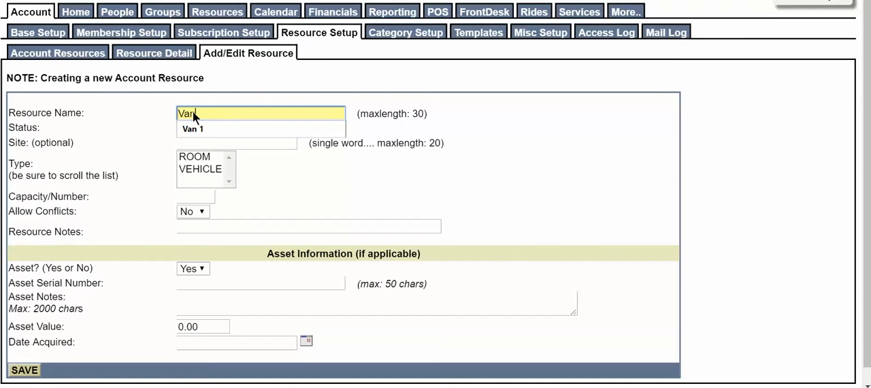
{"action": "type", "text": " 2"}
{"action": "left_click", "coordinate": [204, 169]}
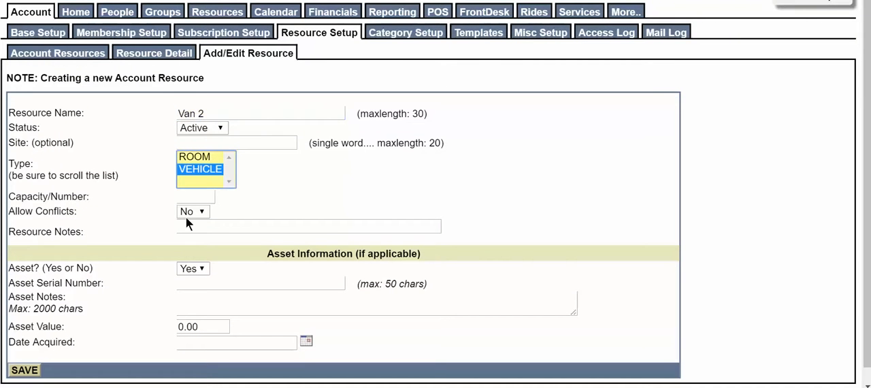
{"action": "left_click", "coordinate": [21, 371]}
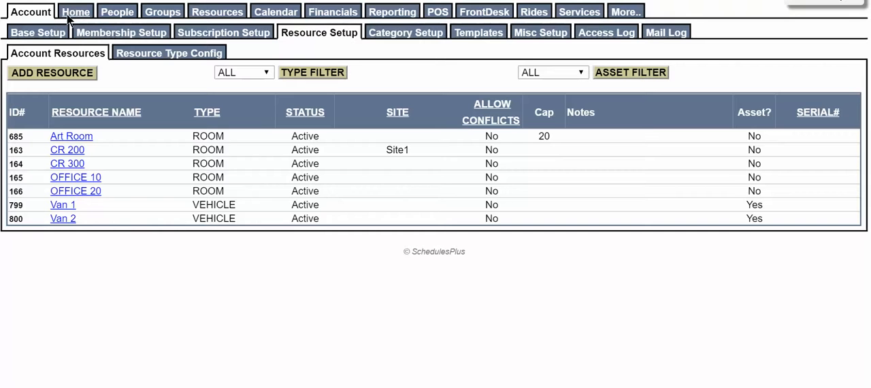
Step: Start a new ride driver entry, search contacts by first name and add the second listed person
{"action": "left_click", "coordinate": [533, 12]}
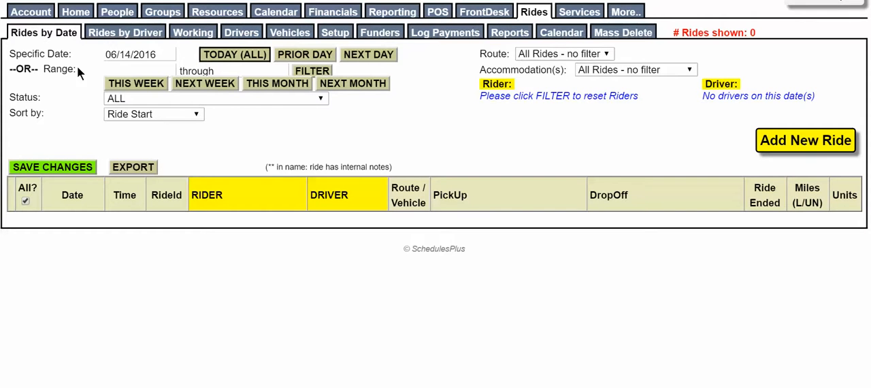
{"action": "left_click", "coordinate": [242, 34]}
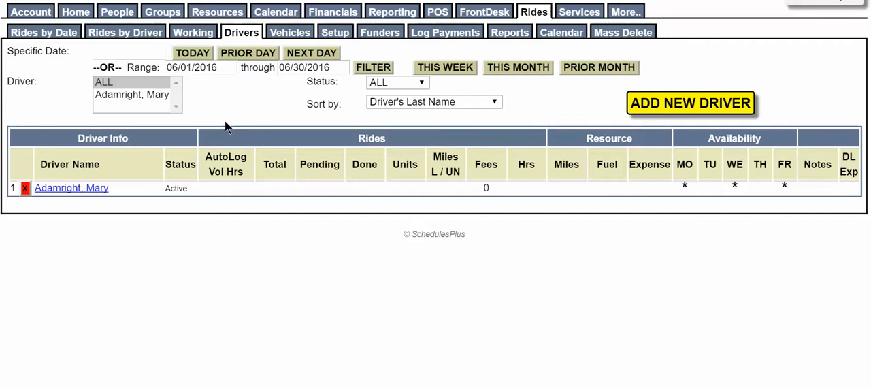
{"action": "left_click", "coordinate": [701, 105]}
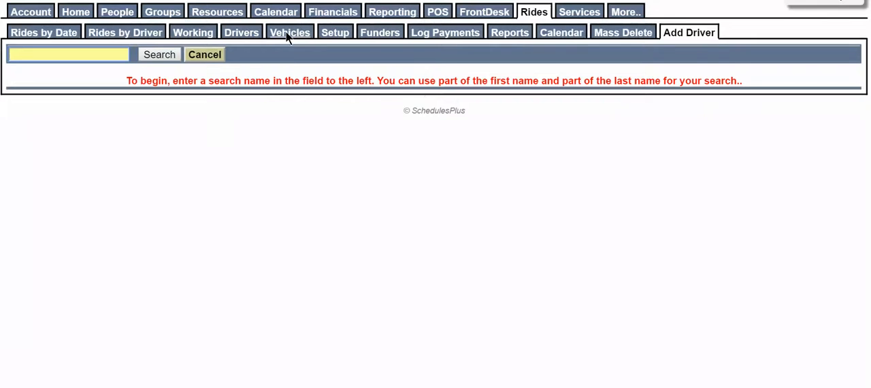
{"action": "type", "text": "mary"}
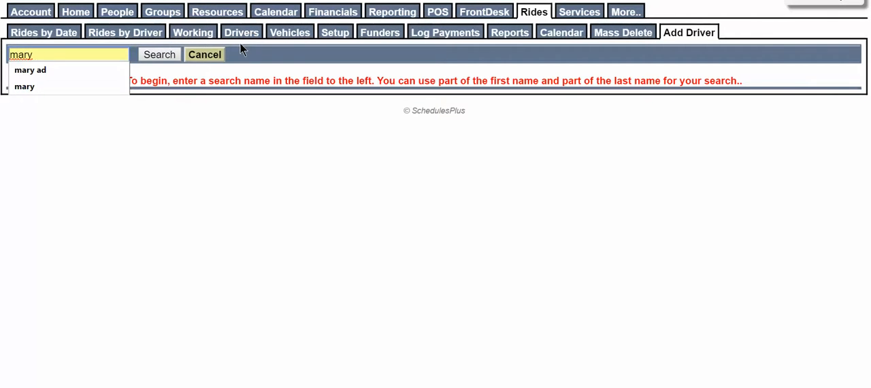
{"action": "key", "text": "Return"}
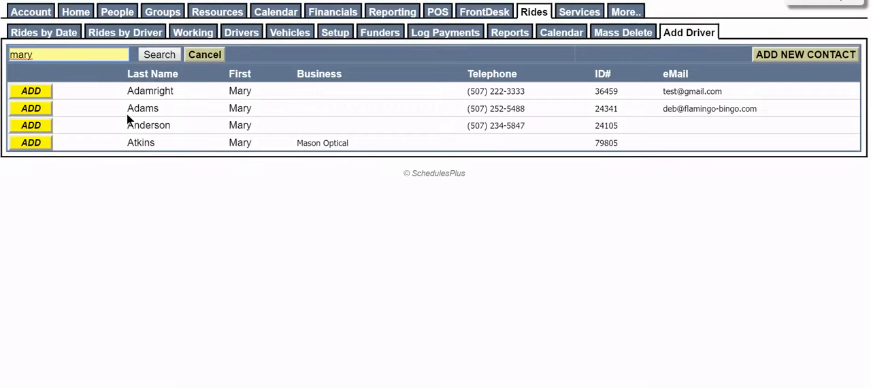
{"action": "left_click", "coordinate": [32, 113]}
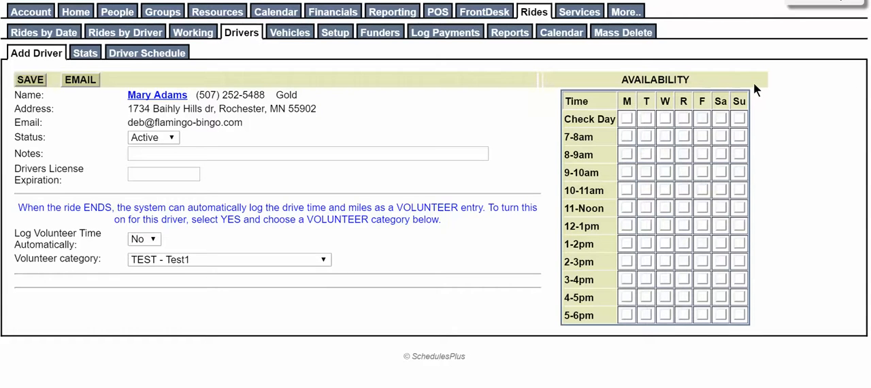
Step: Mark the driver as available all day Tuesday and Wednesday, and on Friday from 7am to noon
{"action": "left_click", "coordinate": [646, 118]}
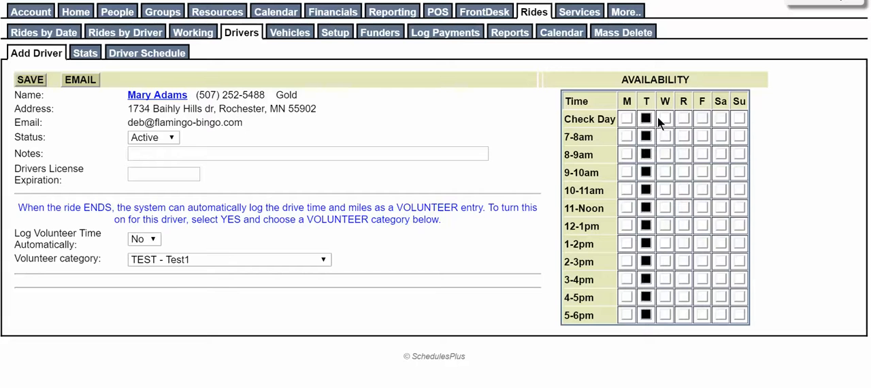
{"action": "left_click", "coordinate": [666, 118]}
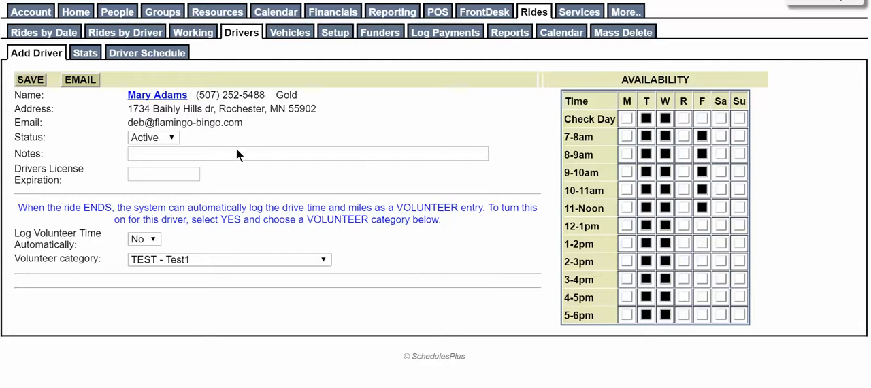
{"action": "left_click", "coordinate": [181, 173]}
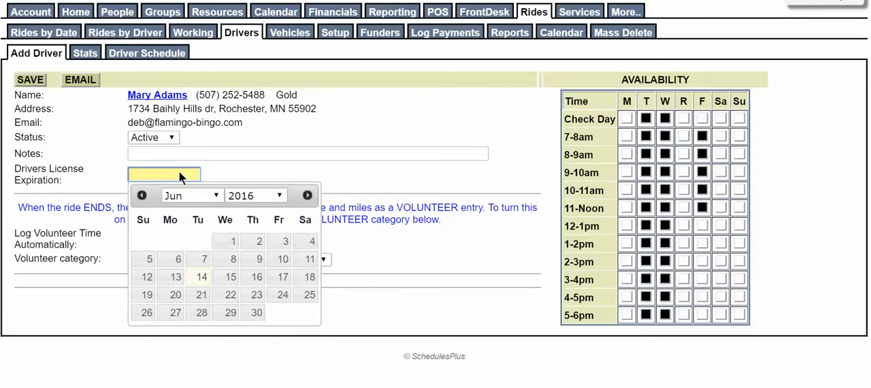
{"action": "left_click", "coordinate": [323, 174]}
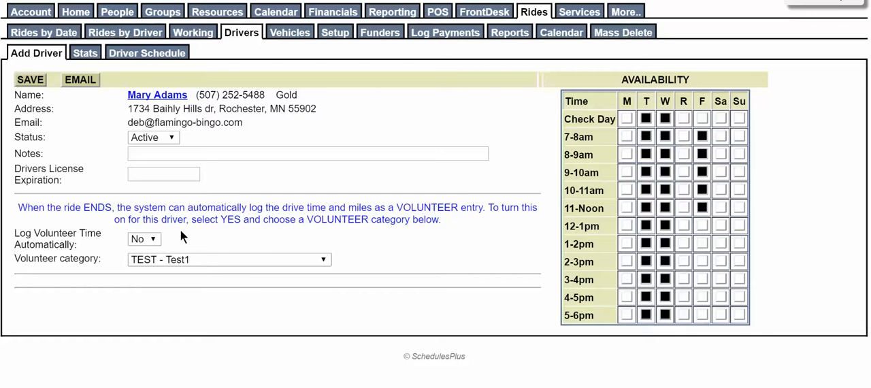
Step: Turn on automatic volunteer time logging for the driver with the category GENL - General Volunteering and save the record
{"action": "left_click", "coordinate": [156, 239]}
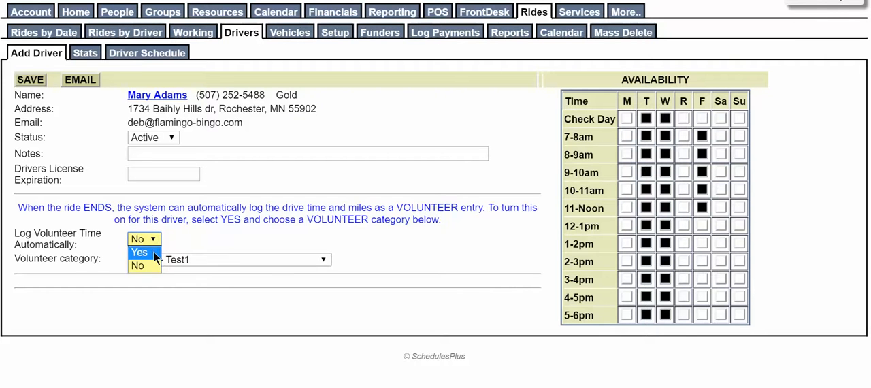
{"action": "left_click", "coordinate": [153, 252]}
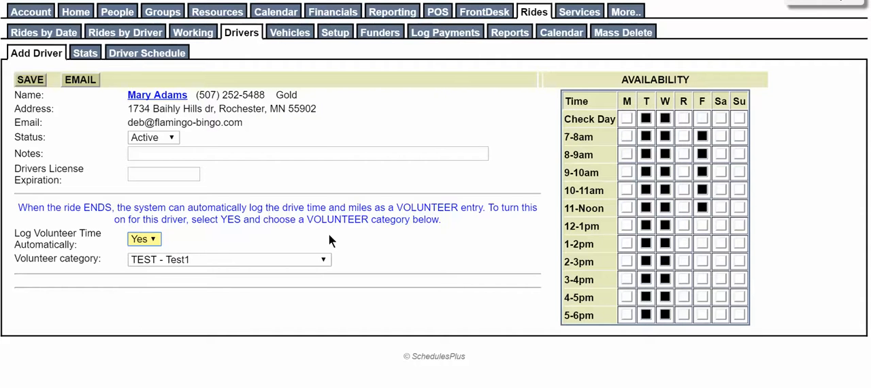
{"action": "left_click", "coordinate": [330, 260]}
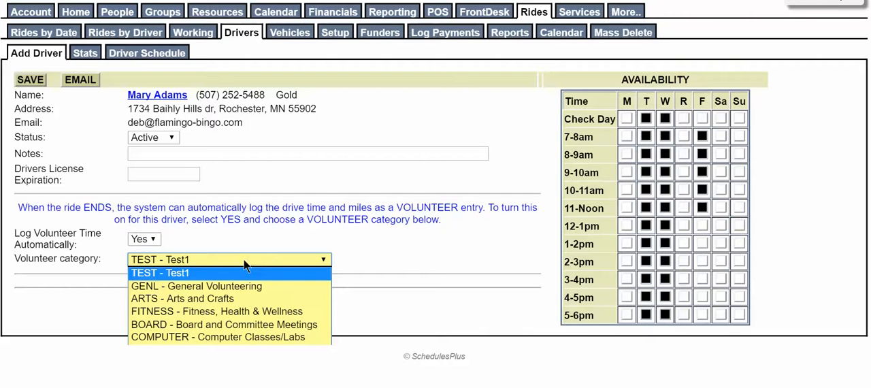
{"action": "left_click", "coordinate": [190, 286]}
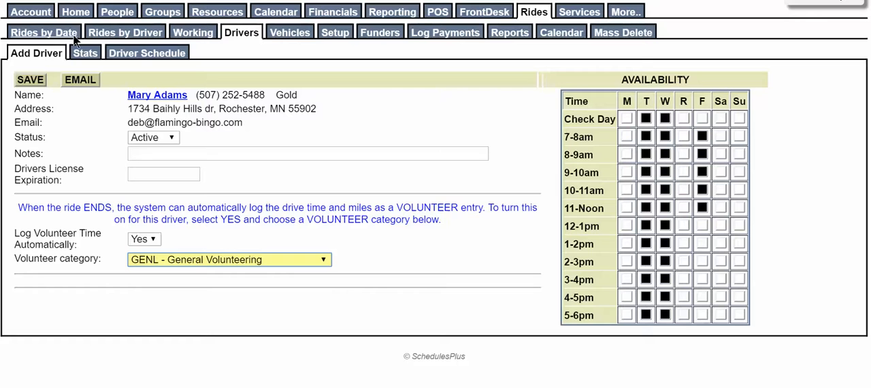
{"action": "left_click", "coordinate": [31, 80]}
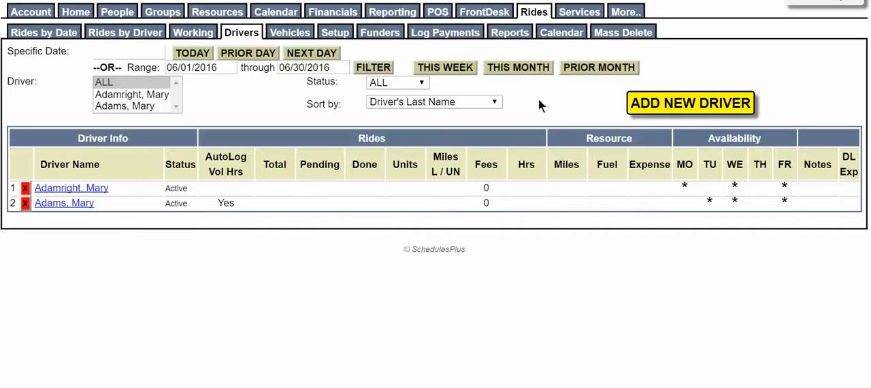
Step: Check the vehicle reservations, and in the rides setup start a new ride category with code EDU and name Education
{"action": "left_click", "coordinate": [298, 35]}
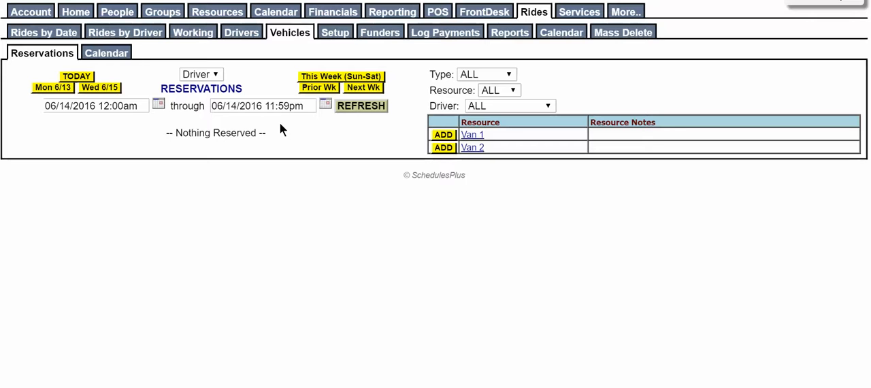
{"action": "left_click", "coordinate": [339, 36]}
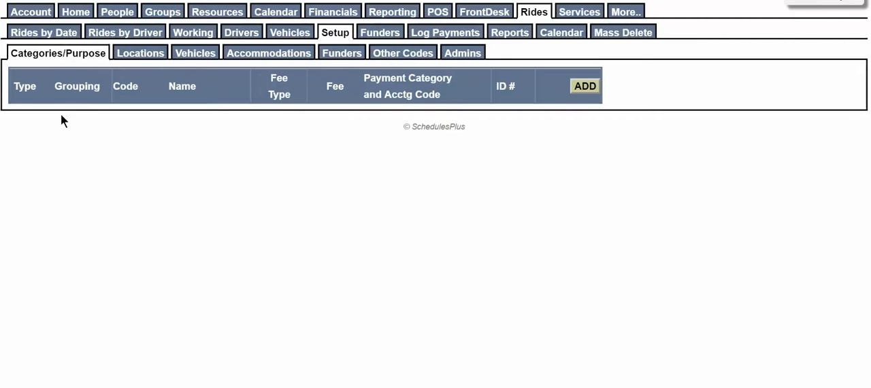
{"action": "left_click", "coordinate": [585, 88]}
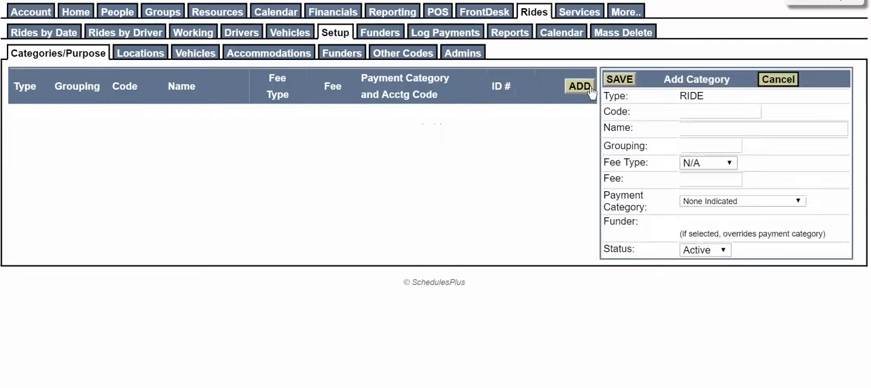
{"action": "left_click", "coordinate": [716, 109]}
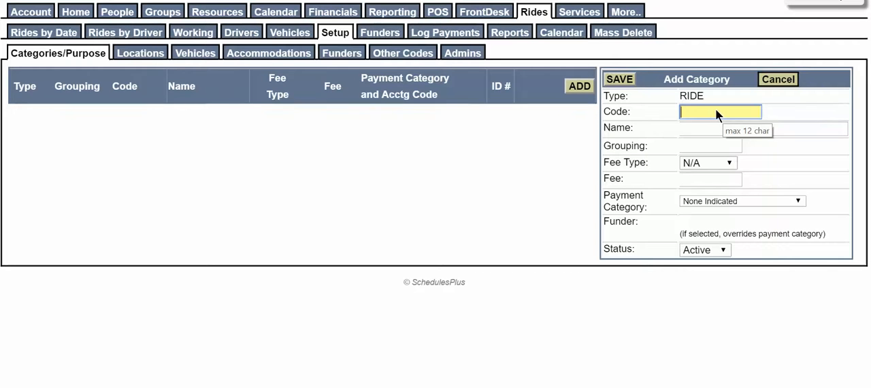
{"action": "type", "text": "EDU"}
{"action": "key", "text": "Tab"}
{"action": "type", "text": "Ed"}
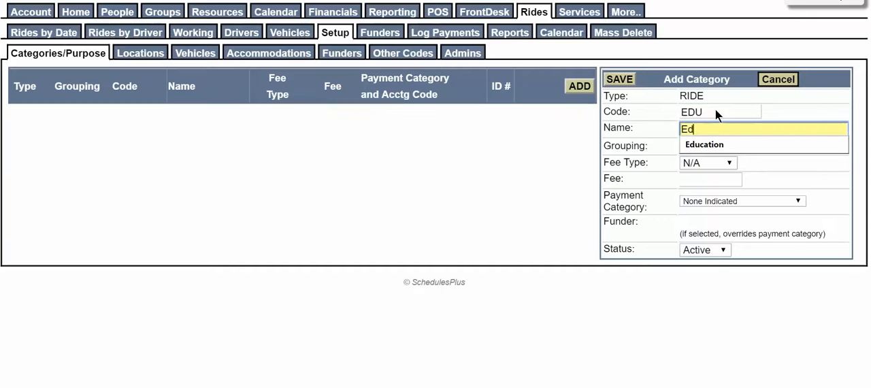
{"action": "type", "text": "ucation"}
{"action": "key", "text": "Tab"}
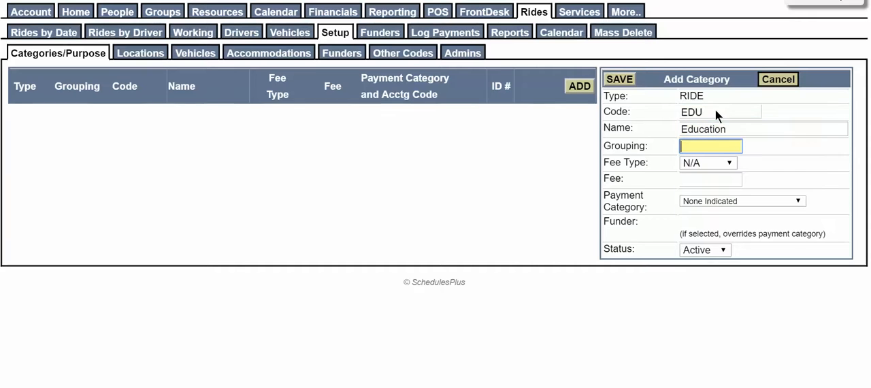
Step: Review the fee type and payment category options for the Education category, and save it without a fee or payment category
{"action": "left_click", "coordinate": [729, 162]}
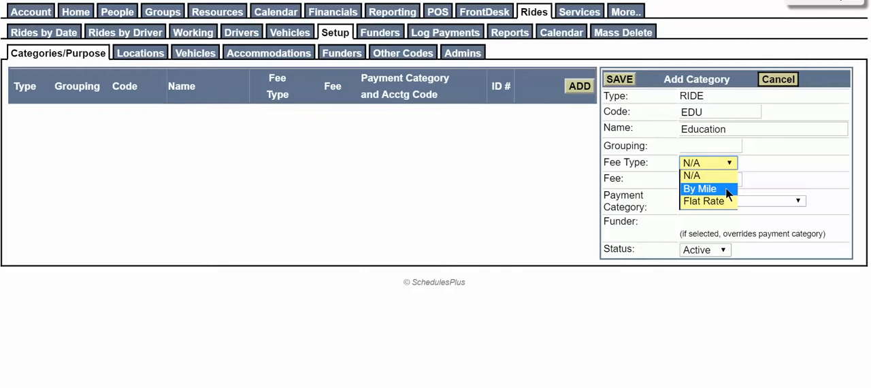
{"action": "left_click", "coordinate": [780, 183]}
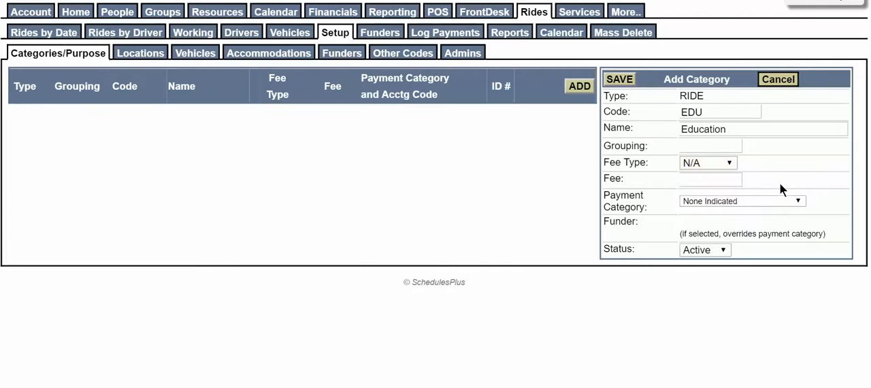
{"action": "left_click", "coordinate": [804, 201]}
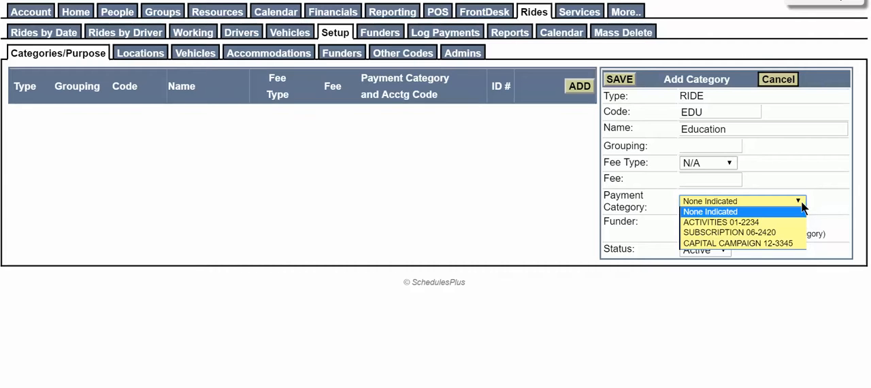
{"action": "left_click", "coordinate": [831, 196]}
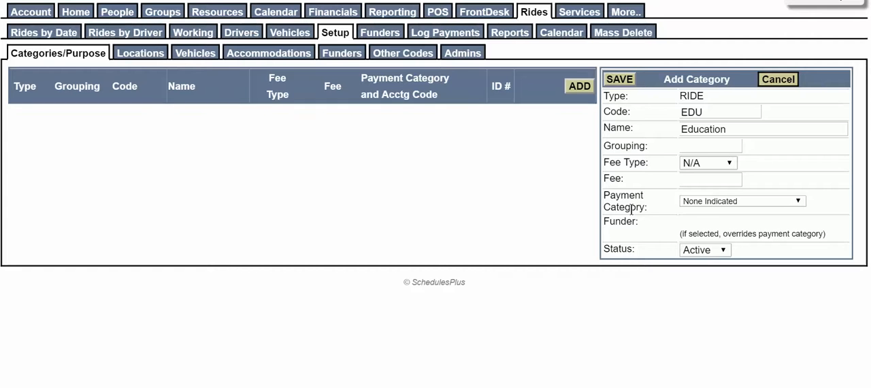
{"action": "left_click", "coordinate": [625, 82]}
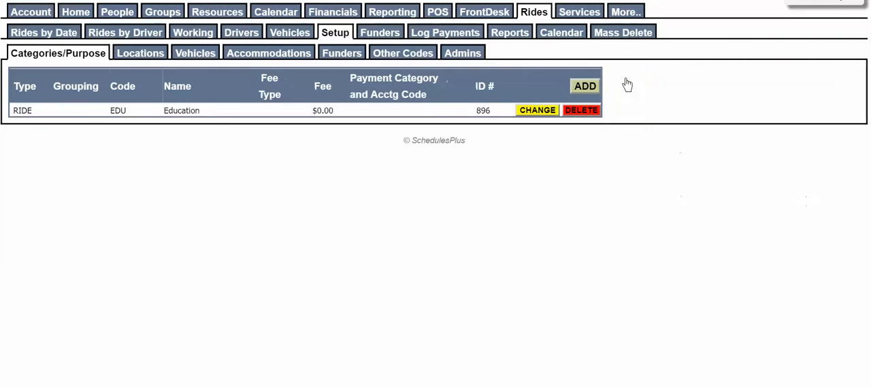
Step: Add and save another ride category with code MED and name Medical
{"action": "left_click", "coordinate": [587, 88]}
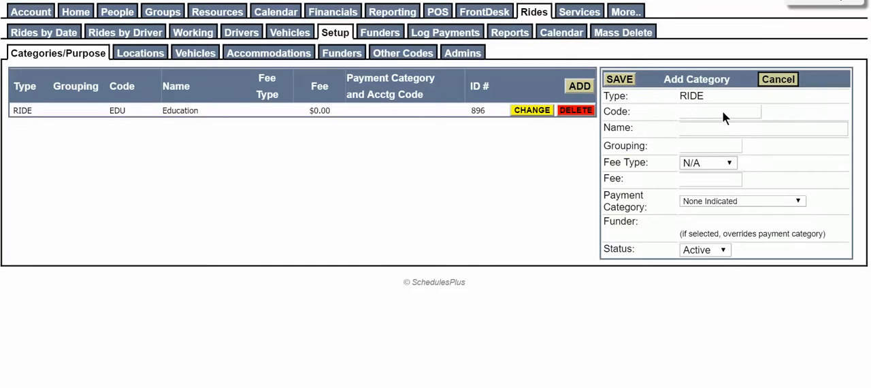
{"action": "left_click", "coordinate": [723, 112]}
{"action": "type", "text": "MED"}
{"action": "key", "text": "Tab"}
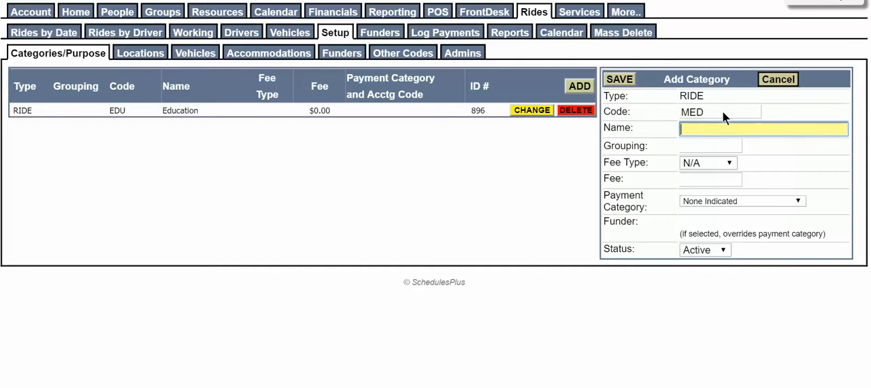
{"action": "type", "text": "MEdic"}
{"action": "key", "text": "BackSpace"}
{"action": "key", "text": "BackSpace"}
{"action": "key", "text": "BackSpace"}
{"action": "key", "text": "BackSpace"}
{"action": "type", "text": "edical"}
{"action": "key", "text": "Return"}
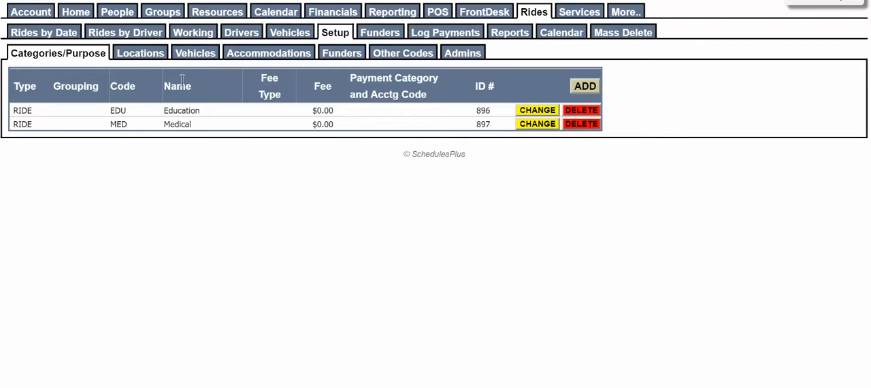
Step: Merge the duplicate ride locations with IDs 1433 and 430 into location 1277
{"action": "left_click", "coordinate": [145, 53]}
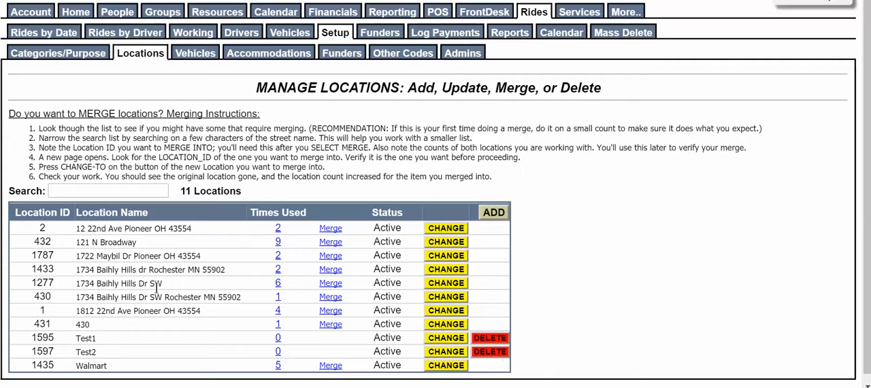
{"action": "left_click", "coordinate": [331, 270]}
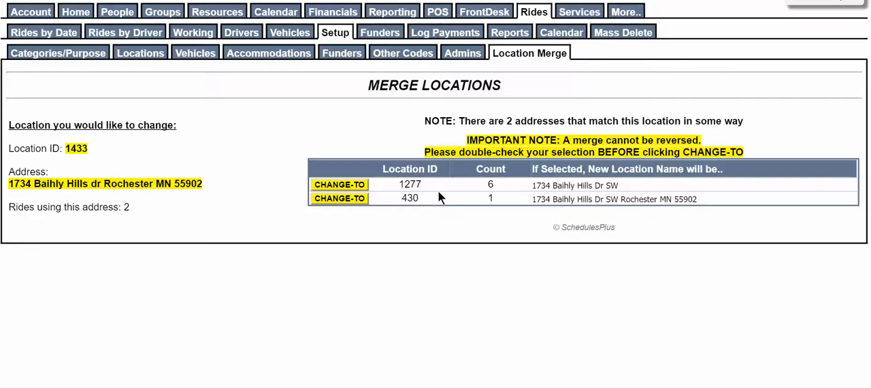
{"action": "left_click", "coordinate": [339, 185]}
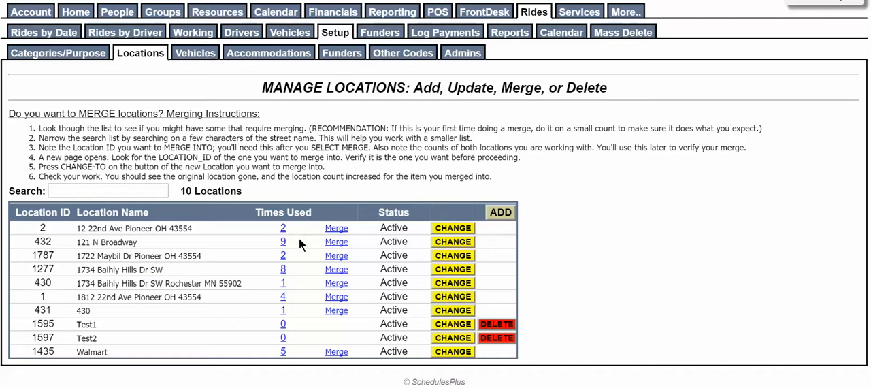
{"action": "left_click", "coordinate": [334, 283]}
{"action": "left_click", "coordinate": [338, 185]}
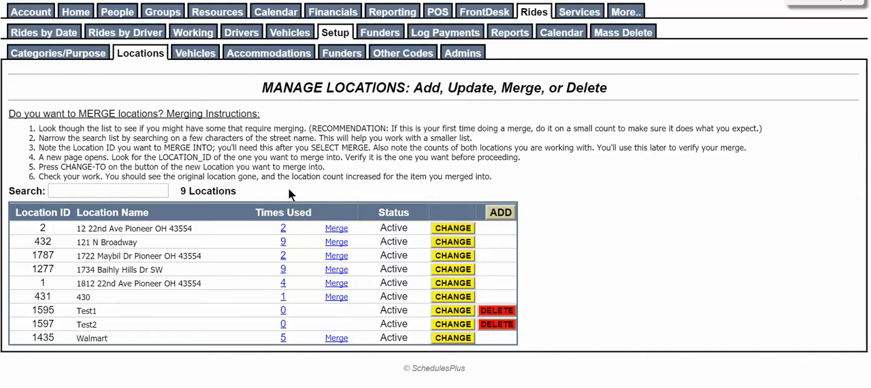
Step: Check the ride vehicles list, and add an accommodation with code W and name Wheelchair
{"action": "left_click", "coordinate": [193, 53]}
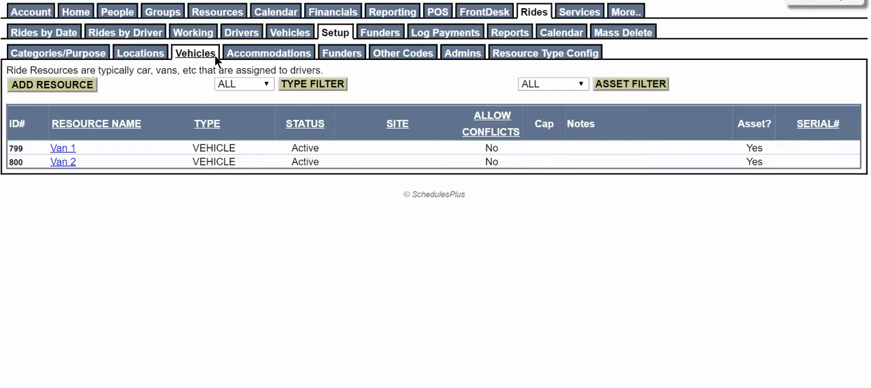
{"action": "left_click", "coordinate": [293, 53]}
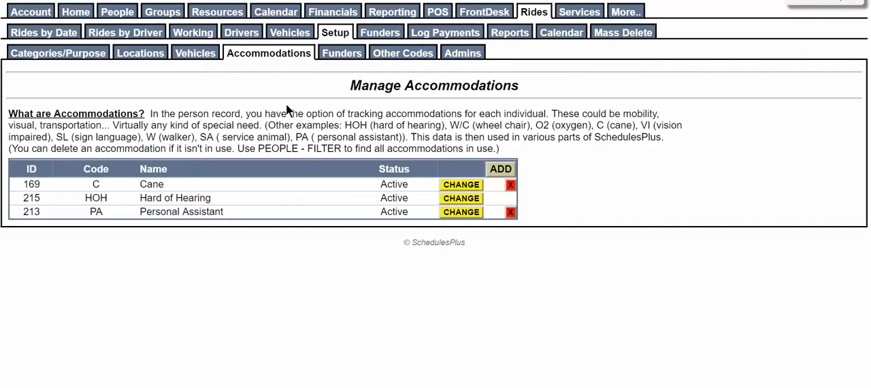
{"action": "left_click", "coordinate": [508, 172]}
{"action": "left_click", "coordinate": [685, 195]}
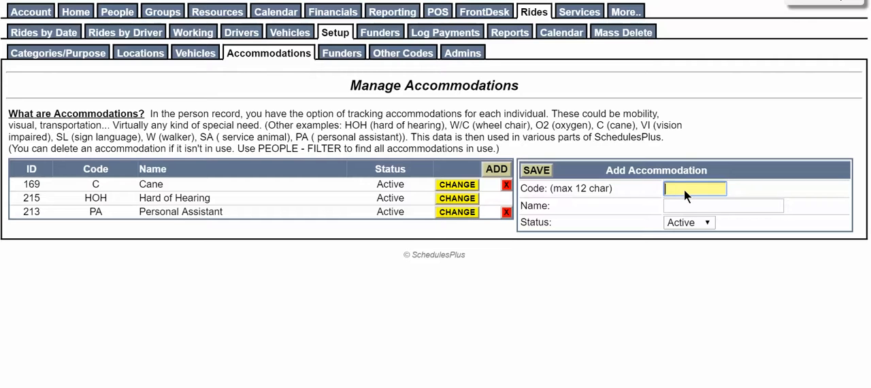
{"action": "type", "text": "WC"}
{"action": "key", "text": "BackSpace"}
{"action": "key", "text": "Tab"}
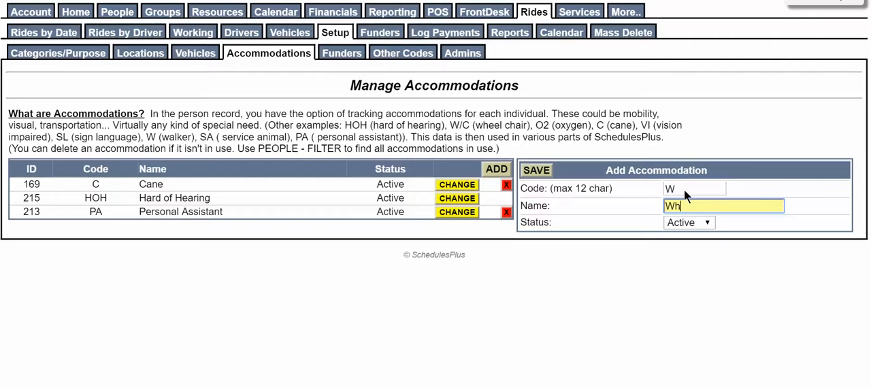
{"action": "type", "text": "Wheelchair"}
{"action": "key", "text": "Return"}
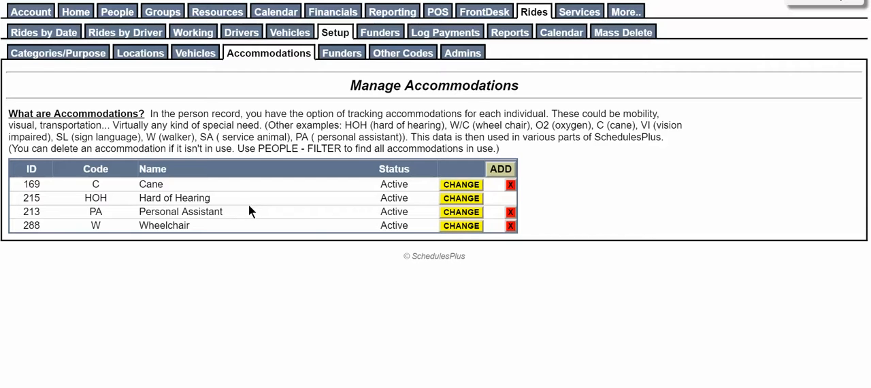
Step: Examine the setup pages for funders, other ride codes and ride administrators
{"action": "left_click", "coordinate": [337, 54]}
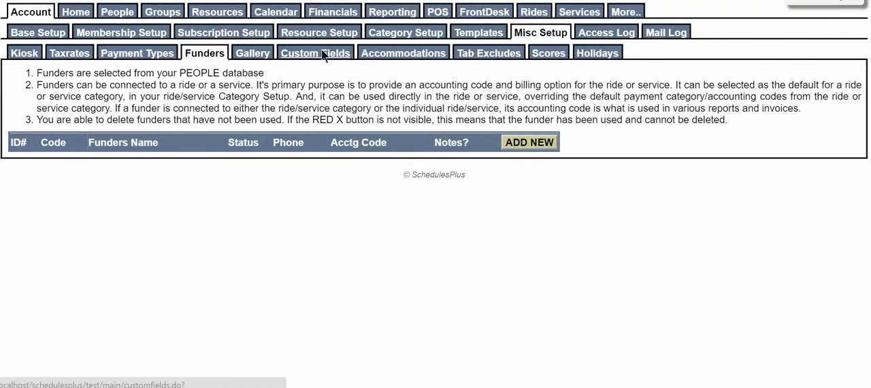
{"action": "key", "text": "alt+Left"}
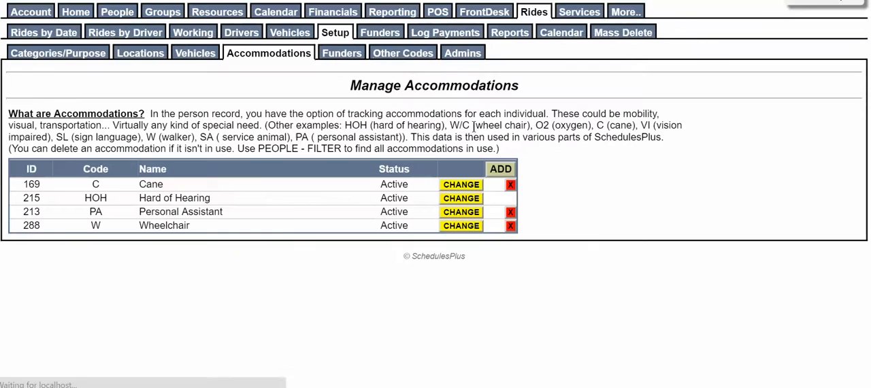
{"action": "left_click", "coordinate": [419, 53]}
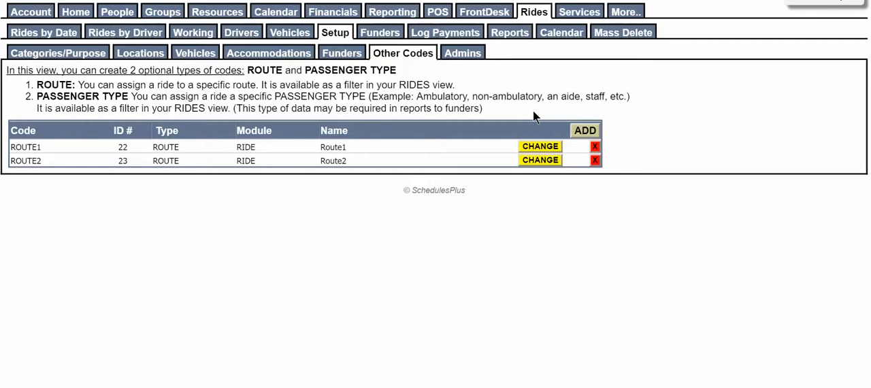
{"action": "left_click", "coordinate": [460, 55]}
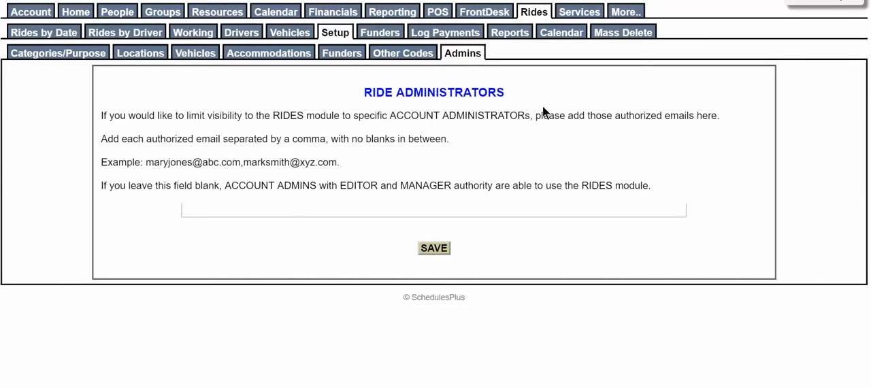
{"action": "left_click", "coordinate": [384, 35]}
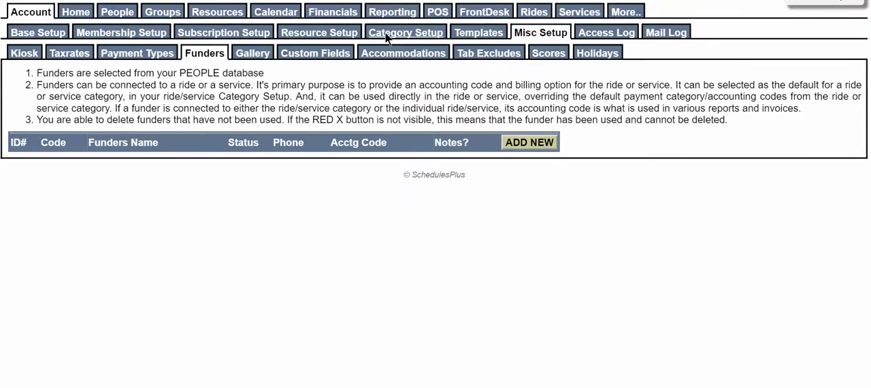
{"action": "key", "text": "alt+Left"}
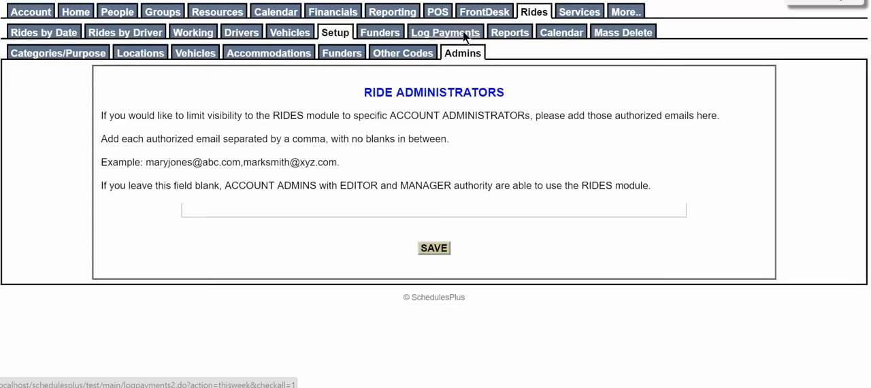
Step: View the ride summary report and the ride calendar, and return to the report
{"action": "left_click", "coordinate": [520, 33]}
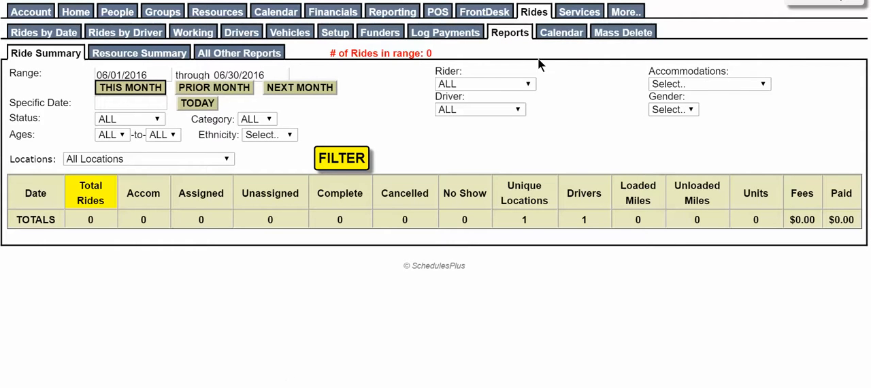
{"action": "left_click", "coordinate": [571, 34]}
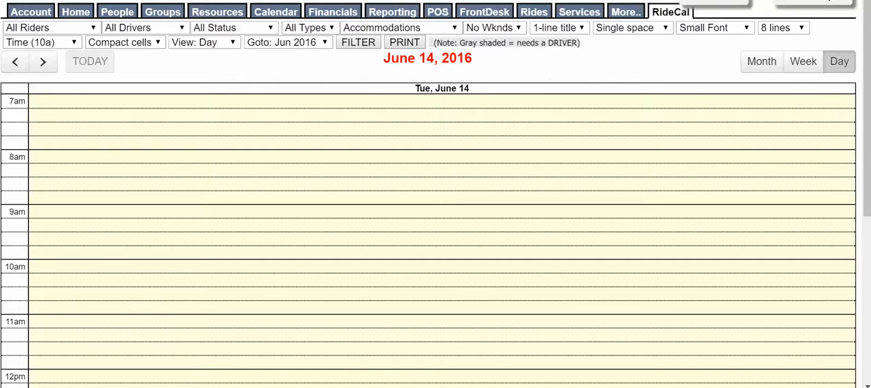
{"action": "key", "text": "alt+Left"}
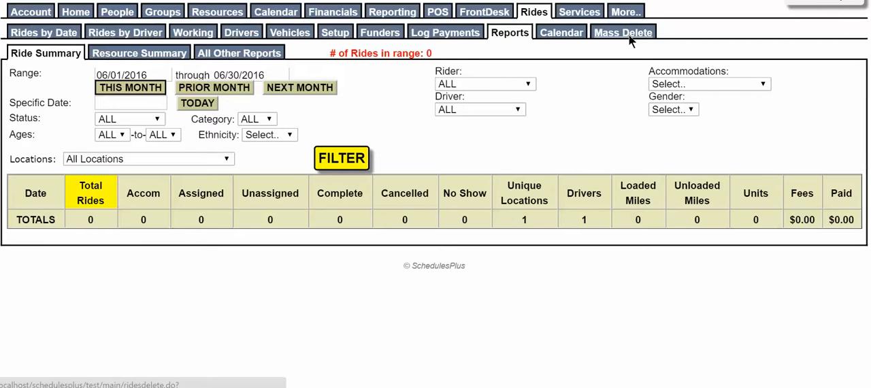
Step: Start a new ride, search for the rider by partial name, and choose to add multiple rides for the first matching rider
{"action": "left_click", "coordinate": [528, 13]}
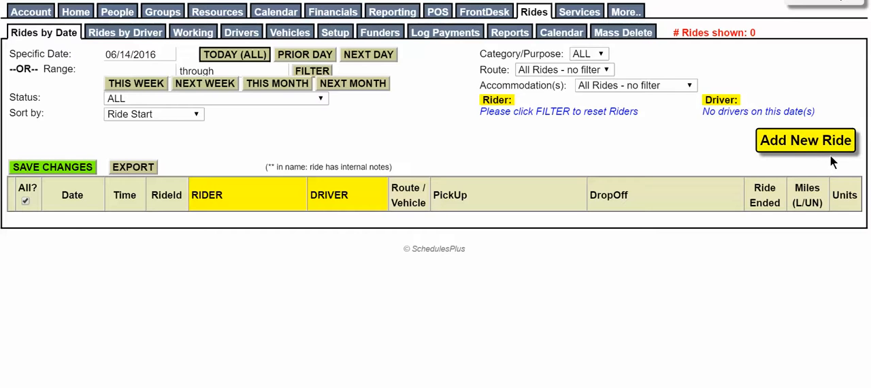
{"action": "left_click", "coordinate": [800, 146]}
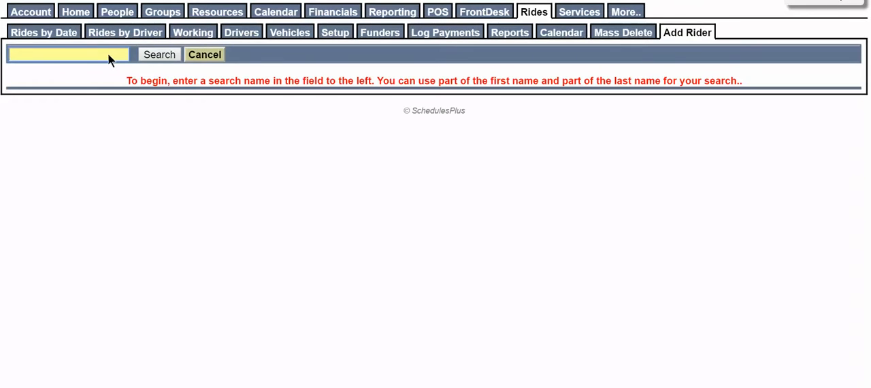
{"action": "type", "text": "deb nus"}
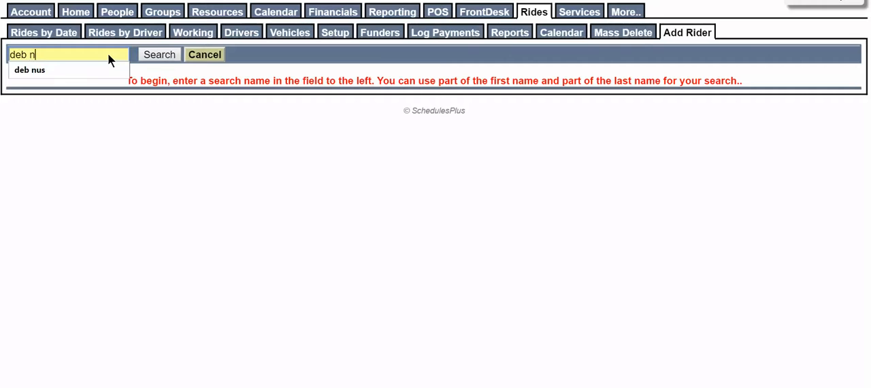
{"action": "key", "text": "Return"}
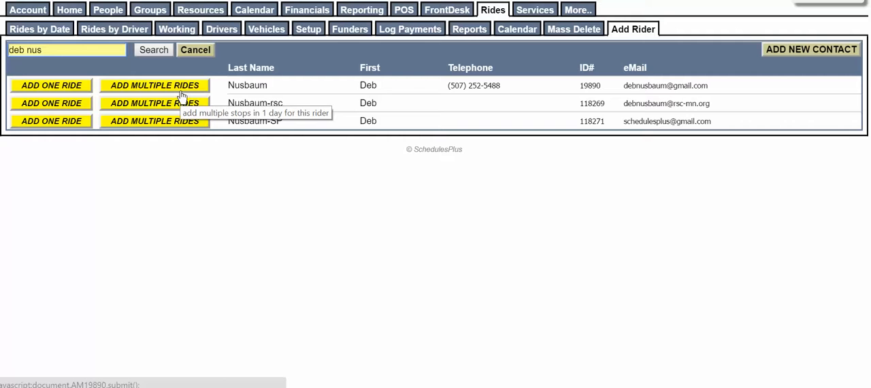
{"action": "left_click", "coordinate": [180, 89]}
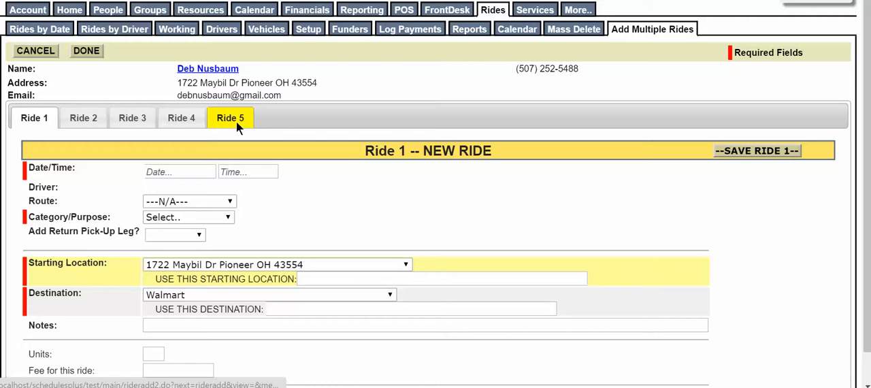
Step: Schedule Ride 1 for 06/14/2016 at 9:30 am and assign the available driver
{"action": "left_click", "coordinate": [201, 170]}
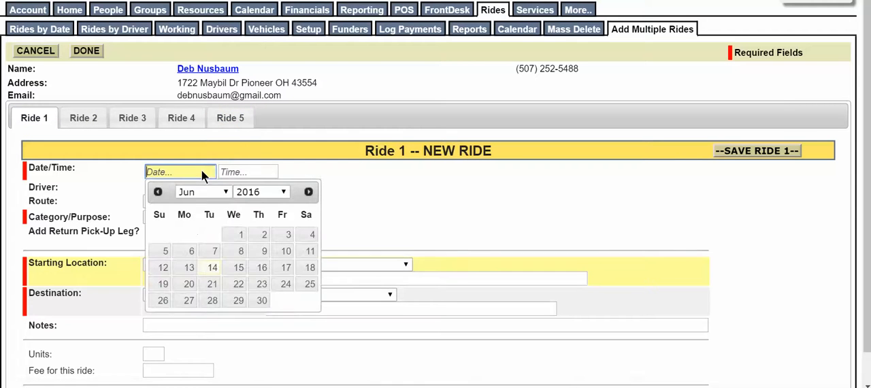
{"action": "left_click", "coordinate": [213, 267]}
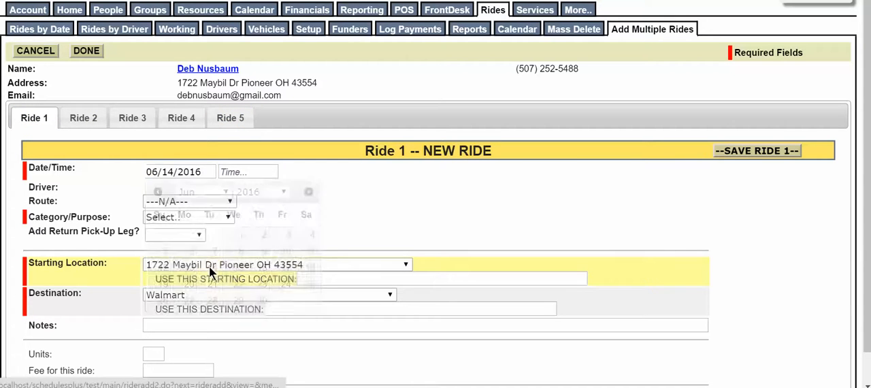
{"action": "left_click", "coordinate": [237, 171]}
{"action": "left_click", "coordinate": [241, 200]}
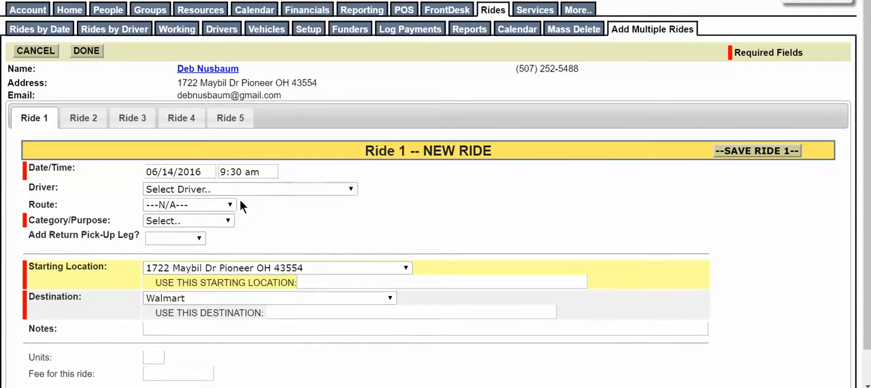
{"action": "left_click", "coordinate": [351, 190]}
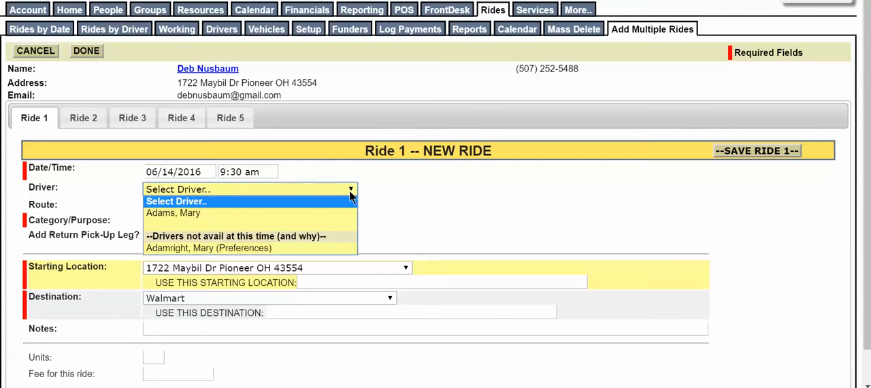
{"action": "left_click", "coordinate": [246, 213]}
Step: Set Ride 1's route to ROUTE1: Route1 and its category/purpose to MED - Medical
{"action": "left_click", "coordinate": [230, 205]}
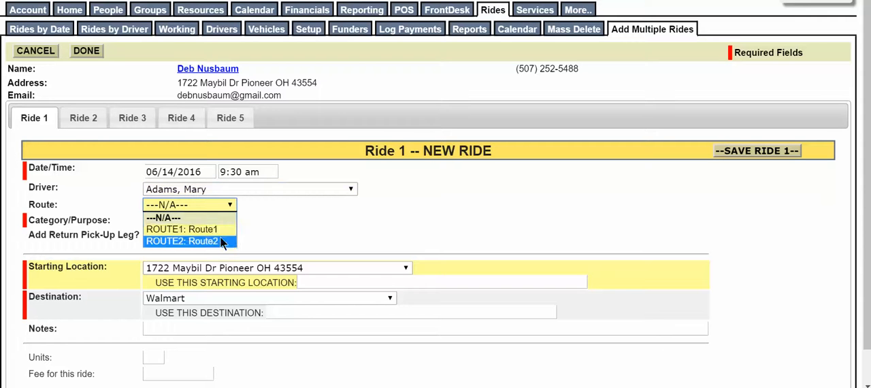
{"action": "left_click", "coordinate": [225, 228]}
{"action": "left_click", "coordinate": [225, 218]}
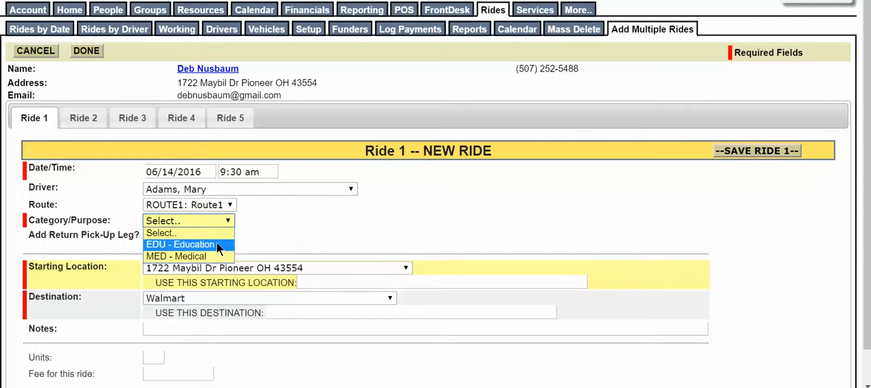
{"action": "left_click", "coordinate": [211, 253]}
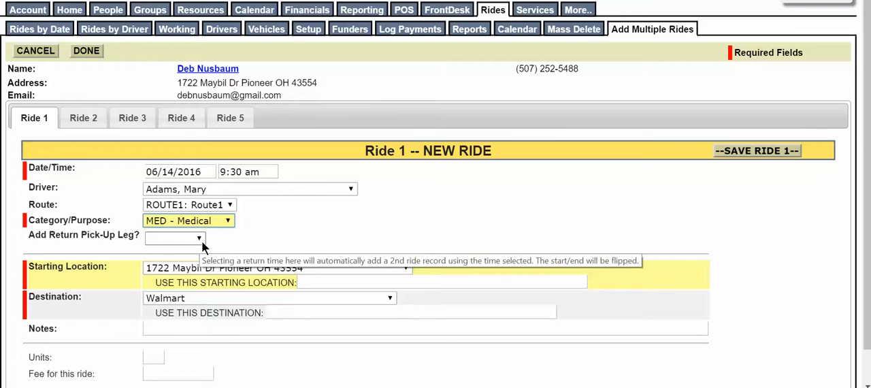
Step: Add a return pick-up leg to Ride 1 at 11:30 AM with the same driver as the outbound leg
{"action": "left_click", "coordinate": [201, 241]}
{"action": "scroll", "coordinate": [198, 204], "scroll_direction": "down", "scroll_amount": 3}
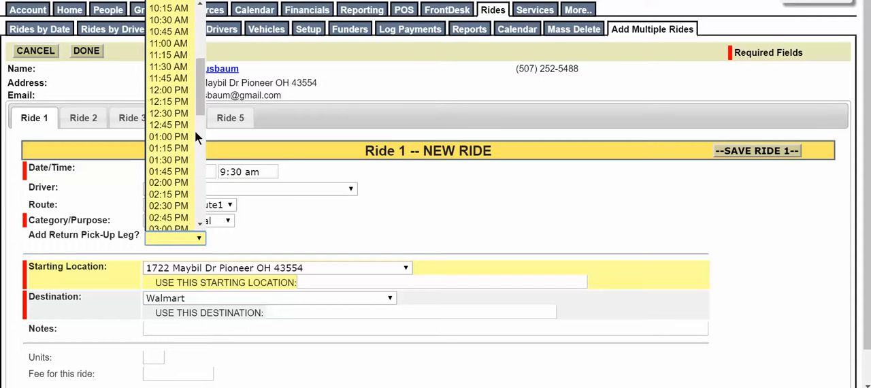
{"action": "left_click", "coordinate": [181, 68]}
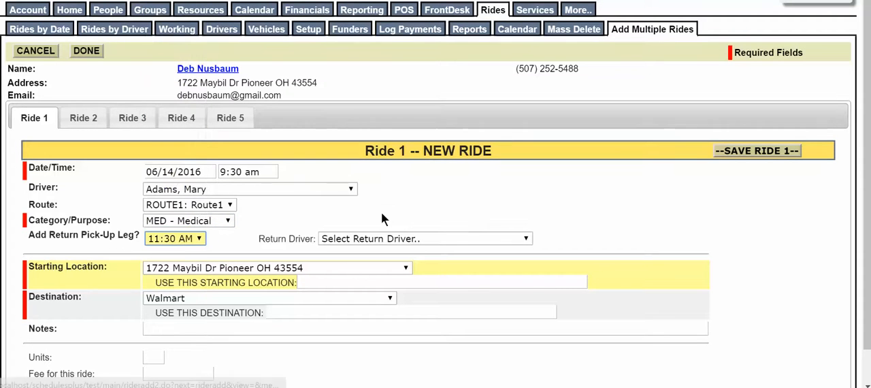
{"action": "left_click", "coordinate": [526, 239]}
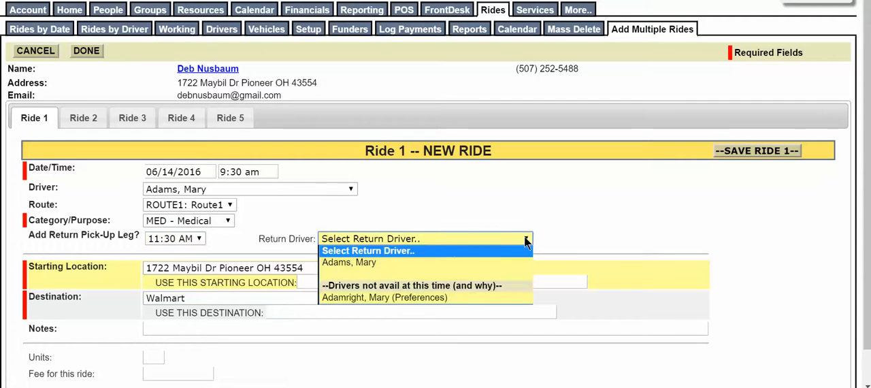
{"action": "left_click", "coordinate": [432, 264]}
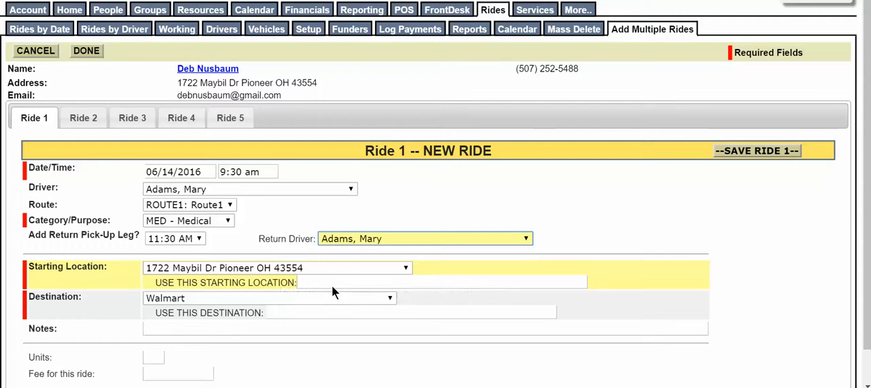
Step: Check the existing destinations for Ride 1, and enter Meyer Medical Center with its phone number as a custom destination
{"action": "left_click", "coordinate": [392, 298]}
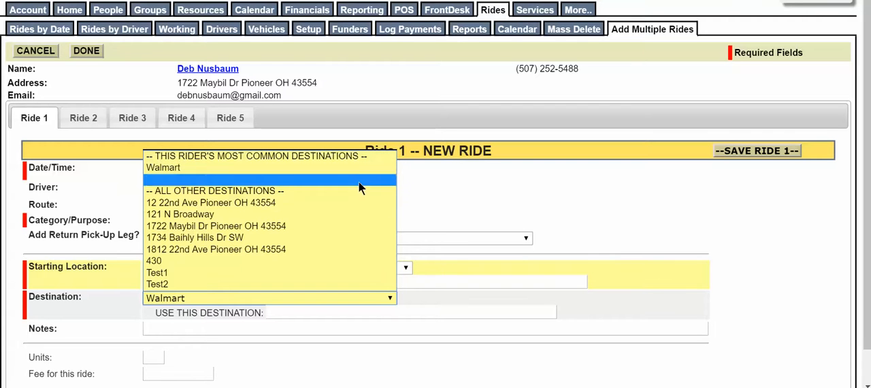
{"action": "left_click", "coordinate": [448, 209]}
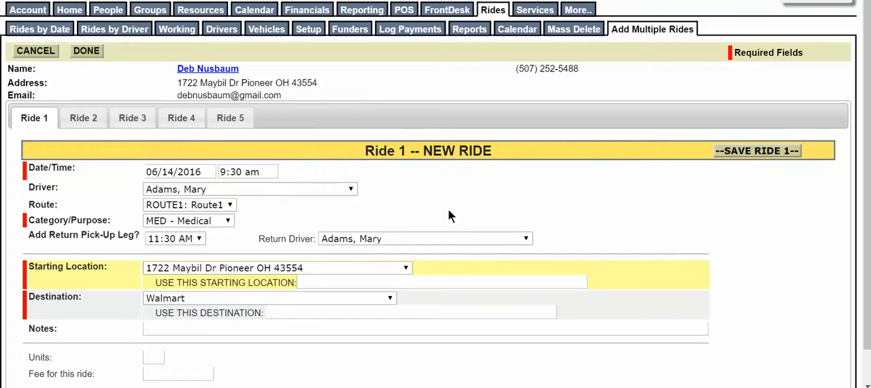
{"action": "left_click", "coordinate": [332, 313]}
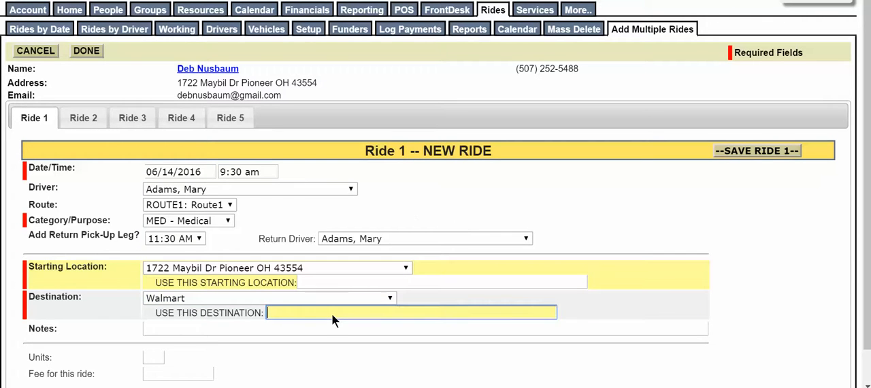
{"action": "type", "text": "Meyer Medical Center"}
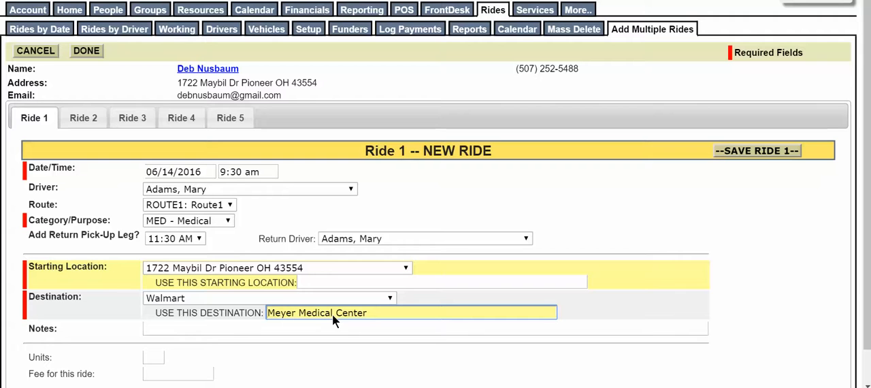
{"action": "type", "text": "- "}
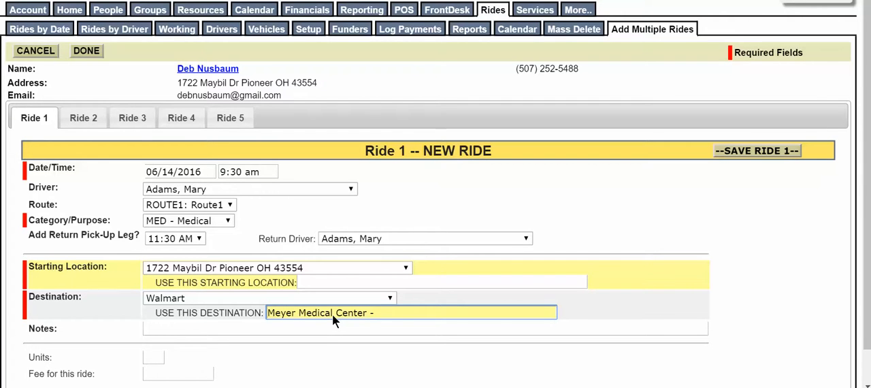
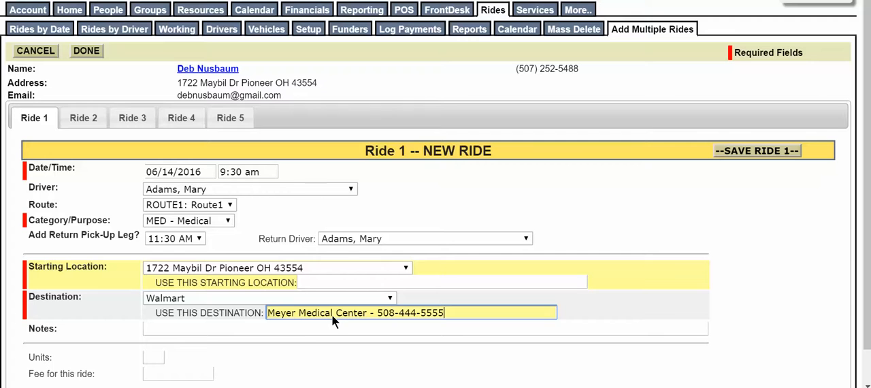
Step: Set Ride 1's units to 1, leave the notes empty, and save the ride
{"action": "left_click", "coordinate": [282, 330]}
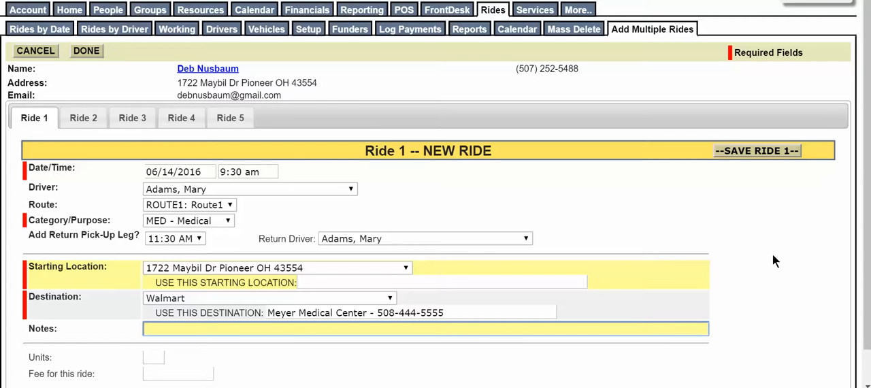
{"action": "left_click", "coordinate": [156, 360]}
{"action": "type", "text": "1"}
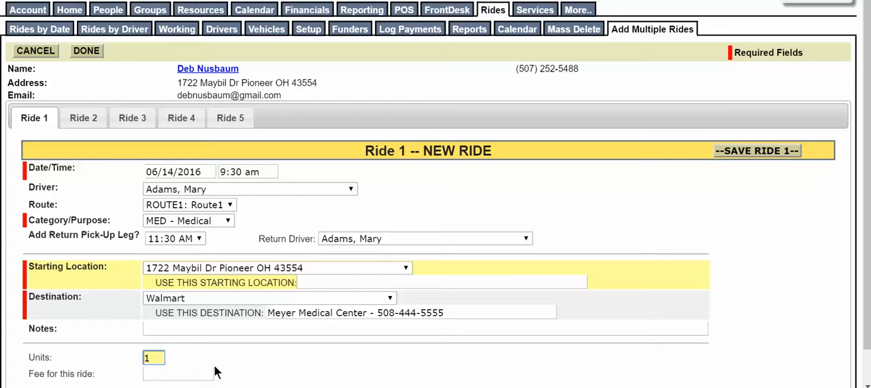
{"action": "left_click", "coordinate": [767, 153]}
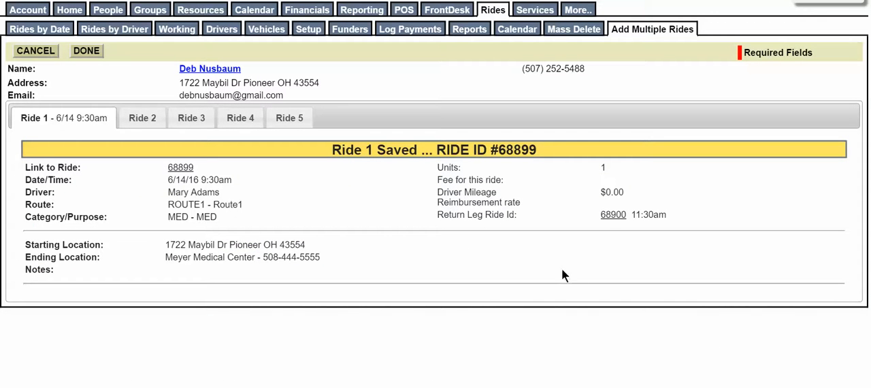
Step: Schedule Ride 2 for the same rider on 06/14/2016 at 3:30 pm
{"action": "left_click", "coordinate": [145, 119]}
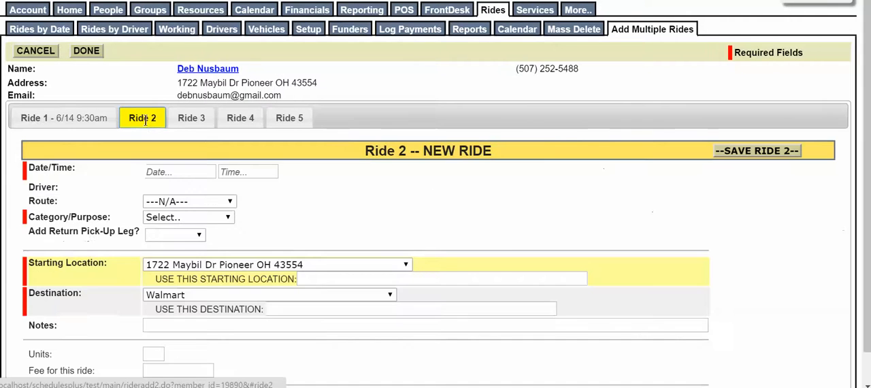
{"action": "left_click", "coordinate": [179, 171]}
{"action": "left_click", "coordinate": [212, 268]}
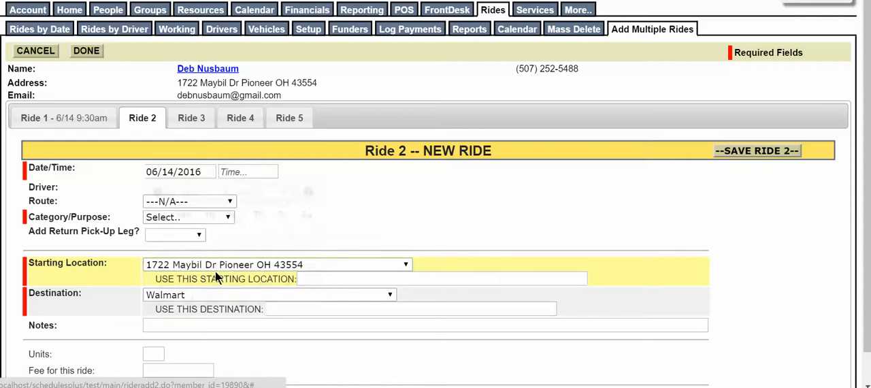
{"action": "left_click", "coordinate": [244, 172]}
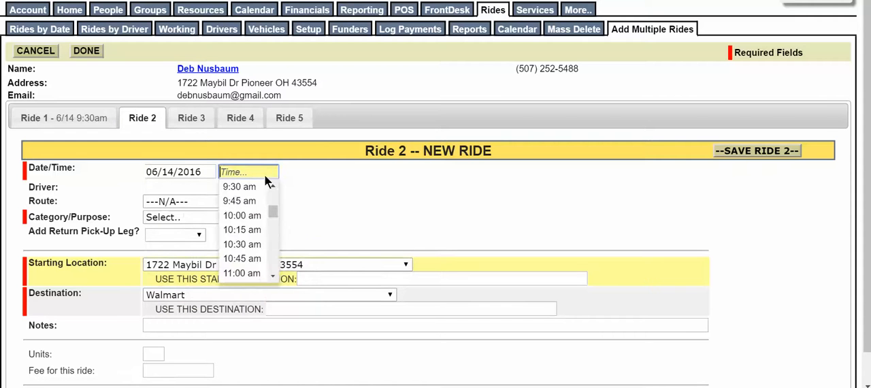
{"action": "scroll", "coordinate": [272, 261], "scroll_direction": "down", "scroll_amount": 8}
{"action": "left_click", "coordinate": [255, 262]}
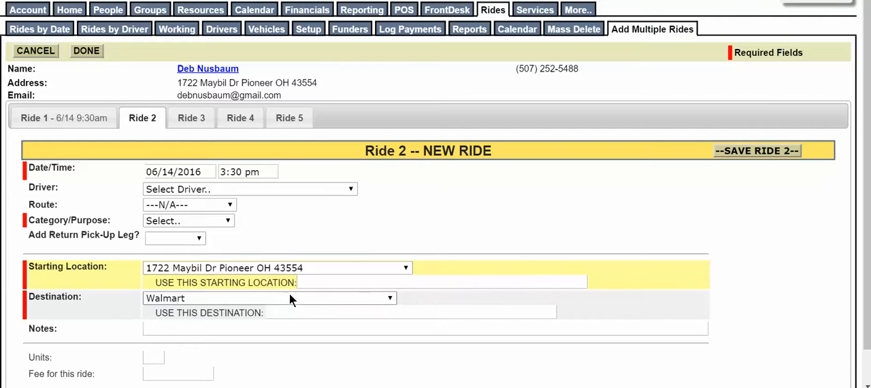
Step: Set Ride 2's category to EDU - Education, add a 04:45 PM return leg, and save the ride
{"action": "left_click", "coordinate": [230, 221]}
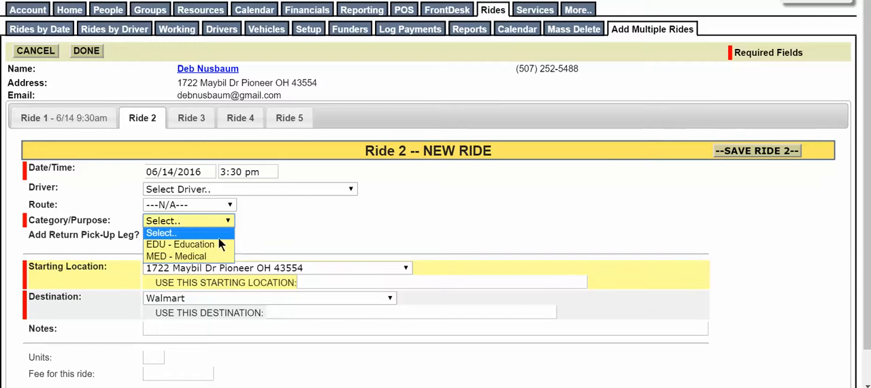
{"action": "left_click", "coordinate": [212, 246]}
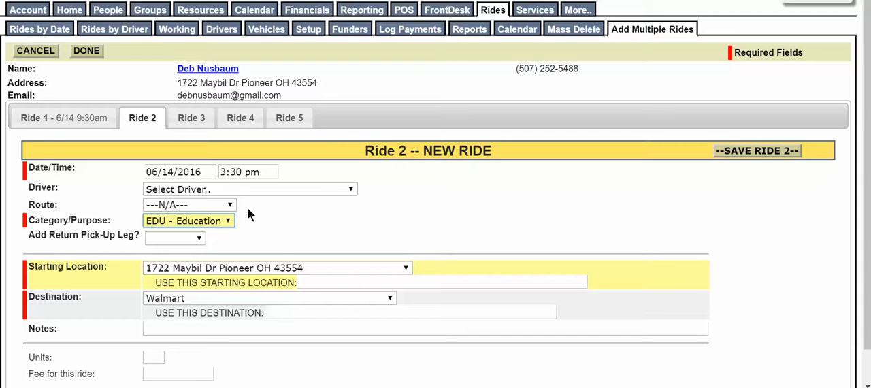
{"action": "left_click", "coordinate": [200, 239]}
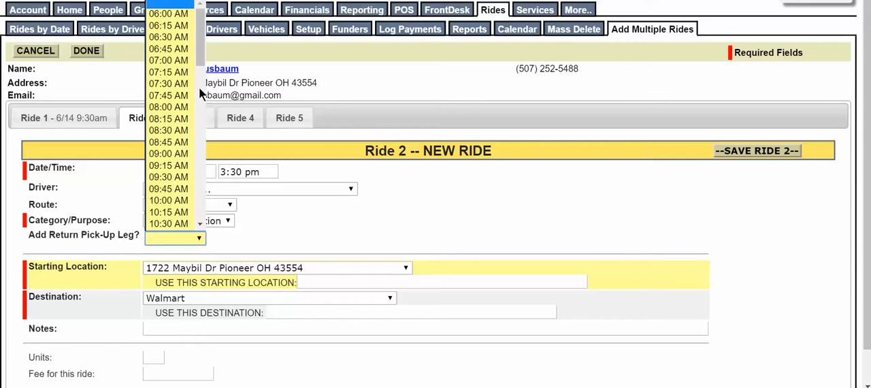
{"action": "scroll", "coordinate": [198, 80], "scroll_direction": "down", "scroll_amount": 10}
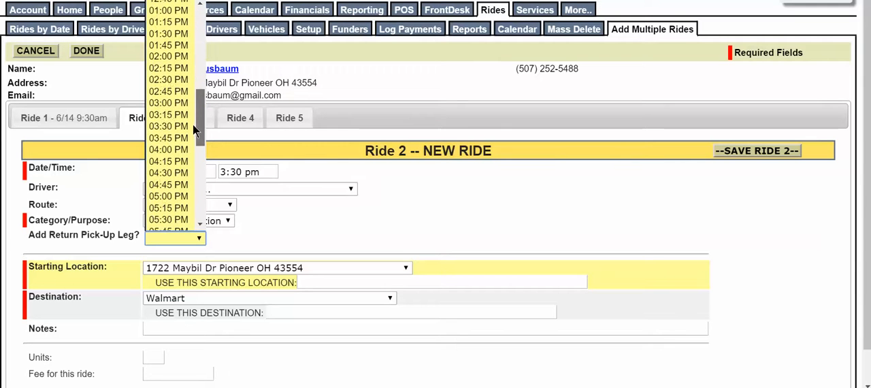
{"action": "left_click", "coordinate": [170, 156]}
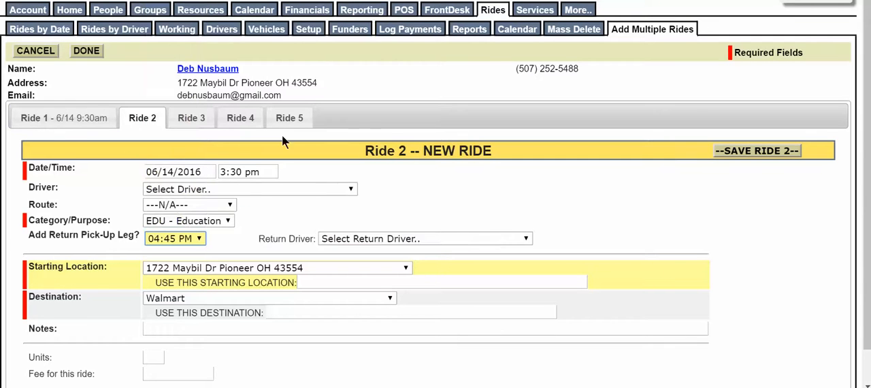
{"action": "left_click", "coordinate": [739, 152]}
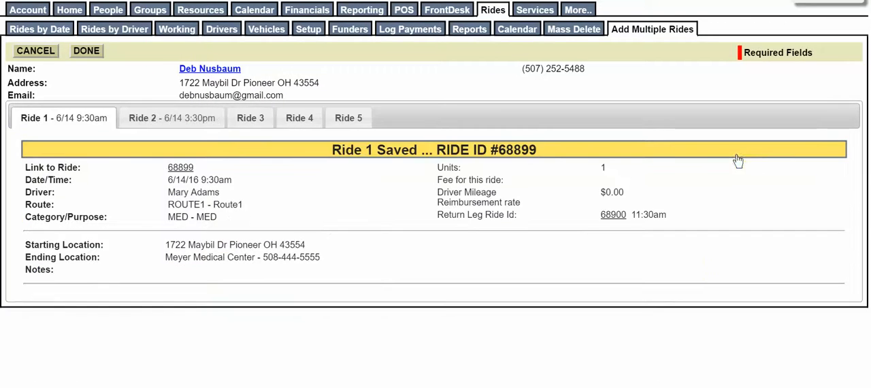
Step: Finish adding multiple rides, assign the second listed driver to the 3:30pm and 4:45pm rides, and save the changes
{"action": "left_click", "coordinate": [96, 54]}
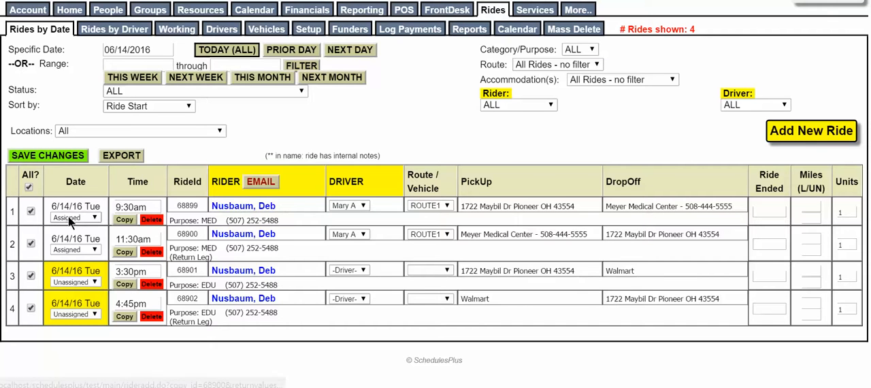
{"action": "left_click", "coordinate": [362, 270]}
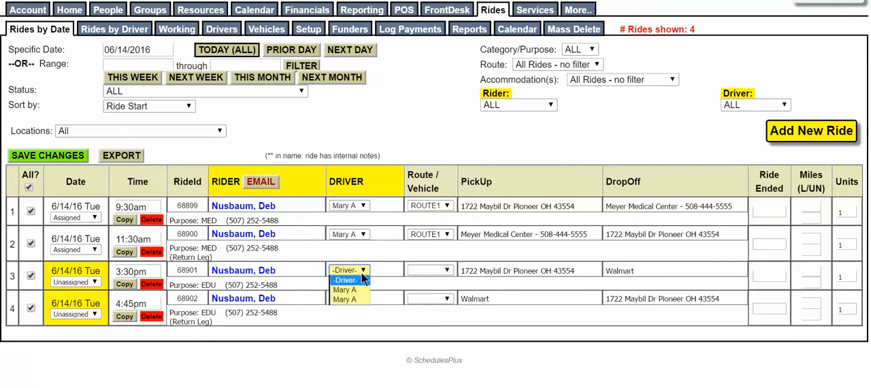
{"action": "left_click", "coordinate": [359, 298]}
{"action": "left_click", "coordinate": [361, 299]}
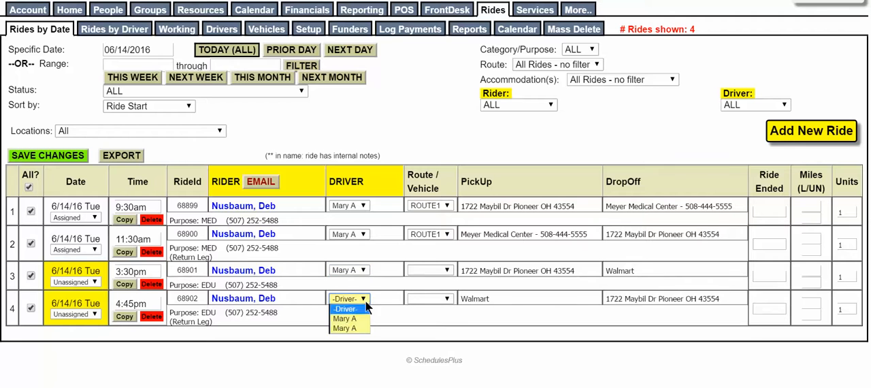
{"action": "left_click", "coordinate": [360, 328]}
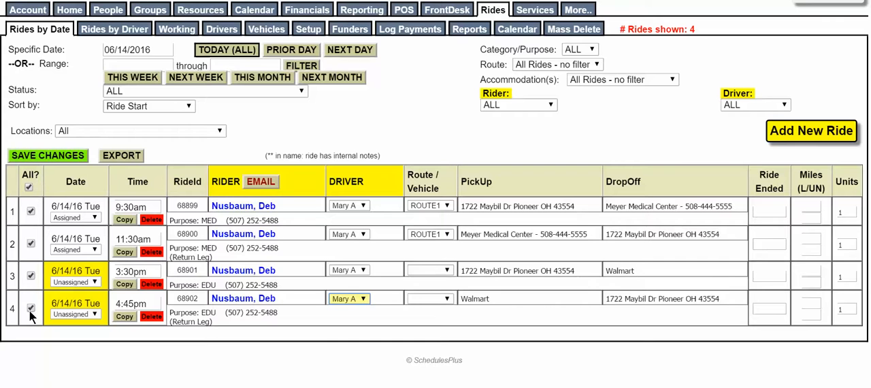
{"action": "left_click", "coordinate": [54, 159]}
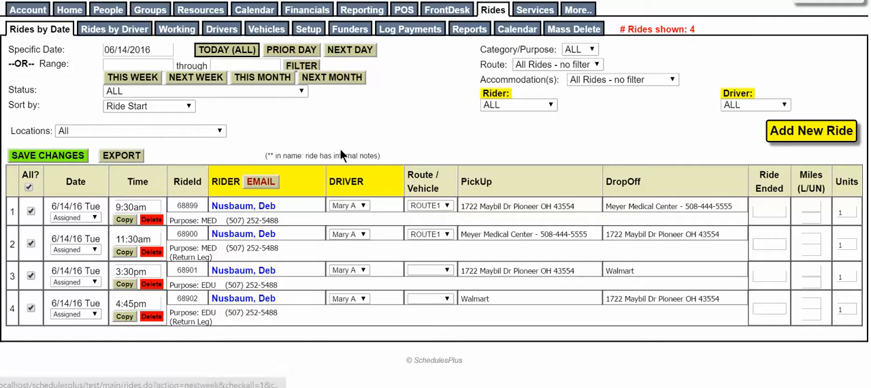
Step: Check the rides grouped by driver, reassign the 3:30pm and 4:45pm rides to the first listed driver, and save the changes
{"action": "left_click", "coordinate": [139, 29]}
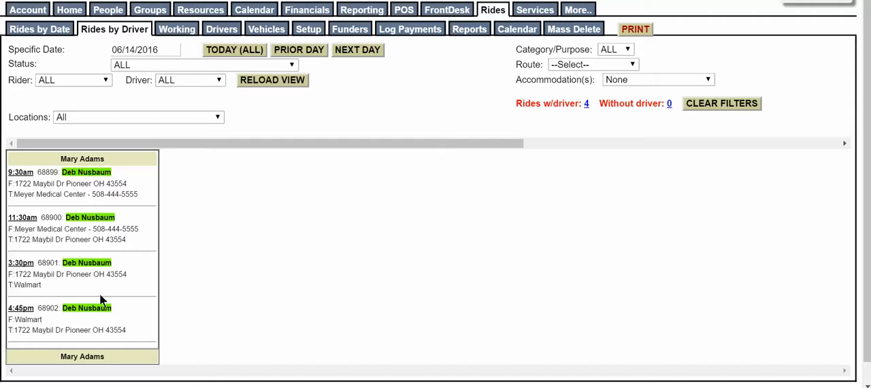
{"action": "left_click", "coordinate": [32, 30]}
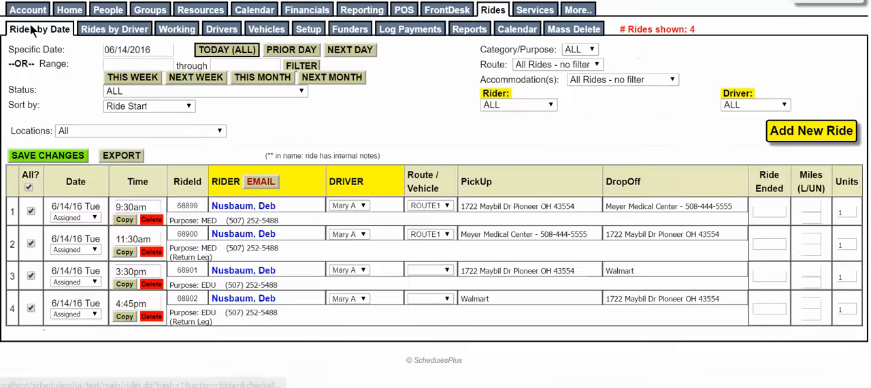
{"action": "left_click", "coordinate": [364, 270]}
{"action": "left_click", "coordinate": [351, 293]}
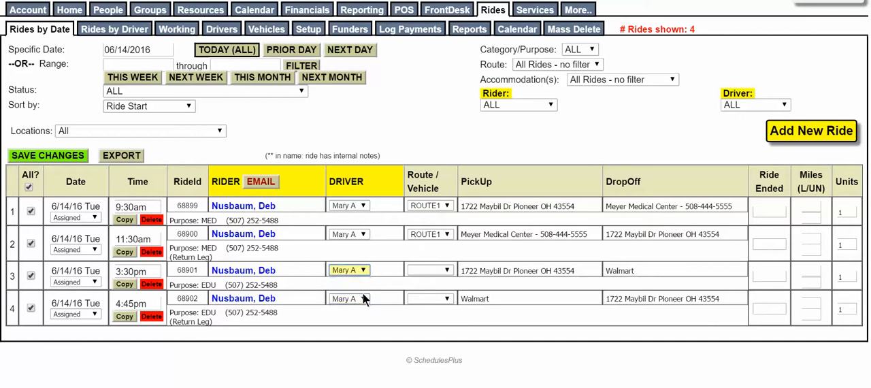
{"action": "left_click", "coordinate": [364, 300]}
{"action": "left_click", "coordinate": [356, 322]}
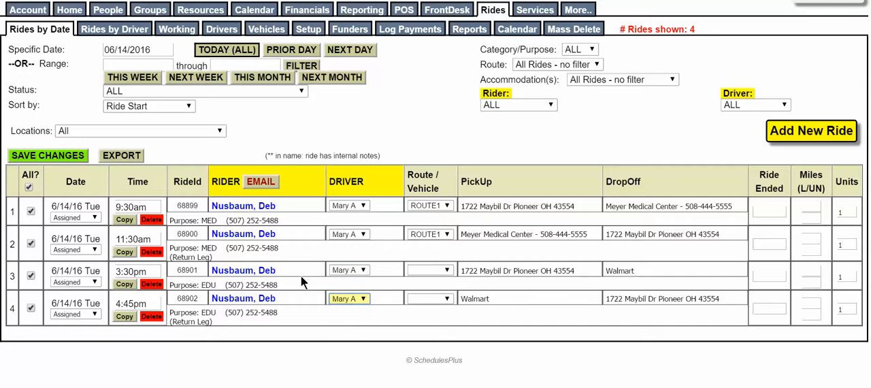
{"action": "left_click", "coordinate": [75, 158]}
Step: View the 06/14/2016 rides grouped by driver, preview the printout of that schedule, and cancel printing
{"action": "left_click", "coordinate": [105, 30]}
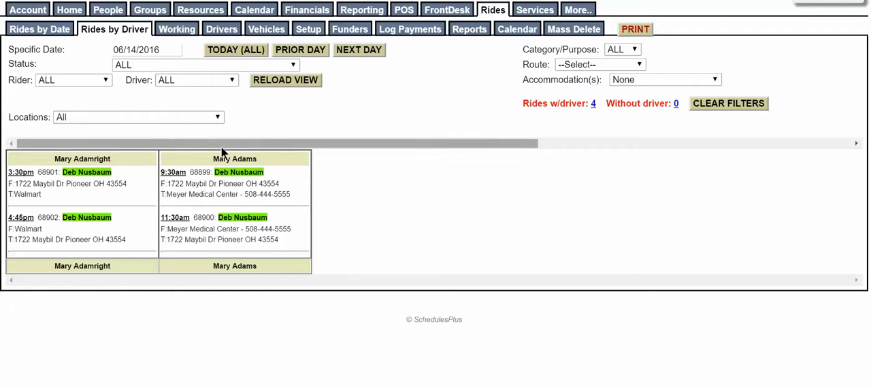
{"action": "right_click", "coordinate": [339, 168]}
{"action": "left_click", "coordinate": [365, 251]}
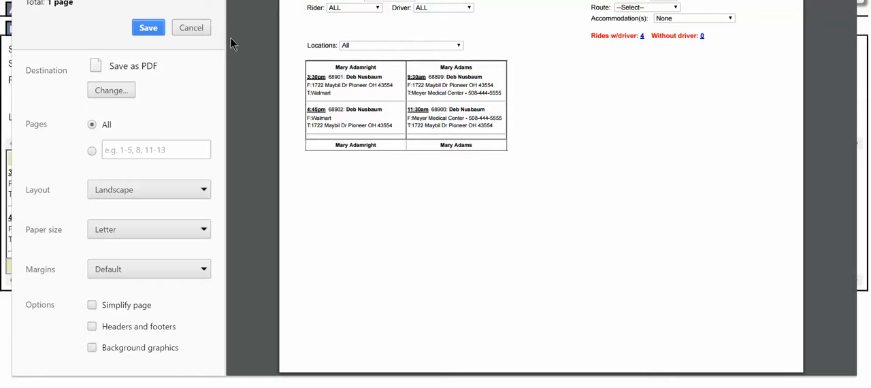
{"action": "left_click", "coordinate": [195, 27]}
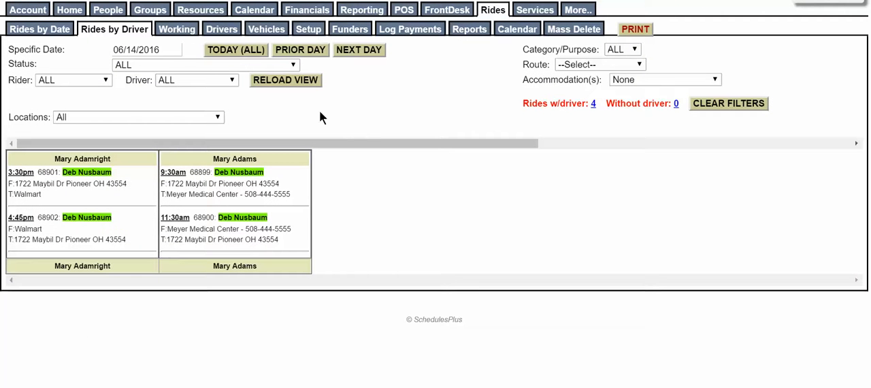
Step: Filter the rides by date to the driver of the 3:30pm and 4:45pm rides, preview the printout, and cancel printing
{"action": "left_click", "coordinate": [54, 32]}
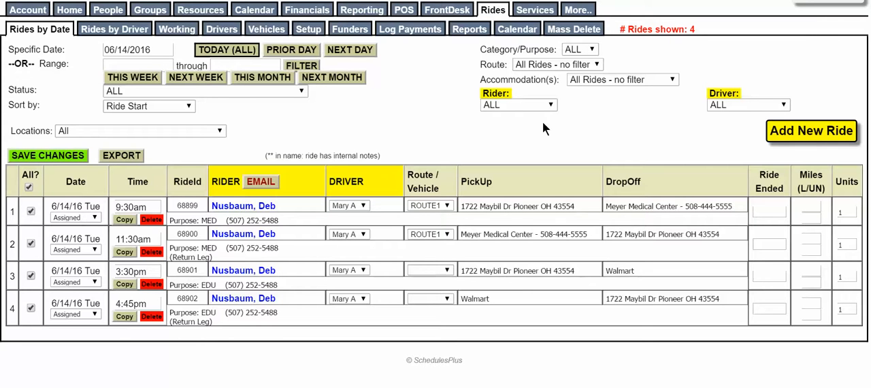
{"action": "left_click", "coordinate": [787, 105]}
{"action": "left_click", "coordinate": [754, 127]}
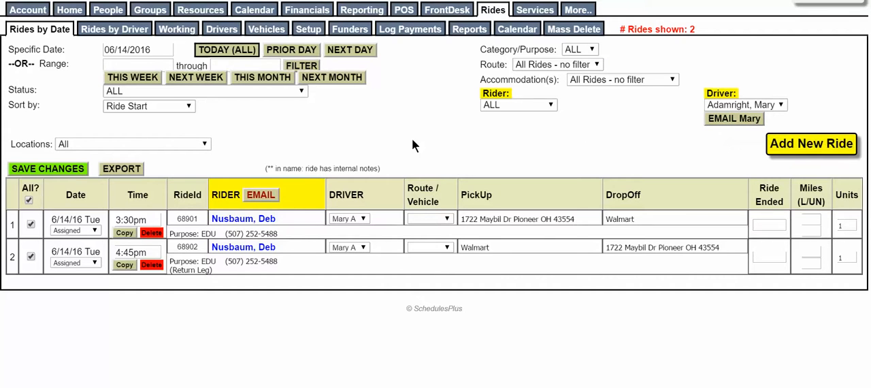
{"action": "right_click", "coordinate": [393, 137]}
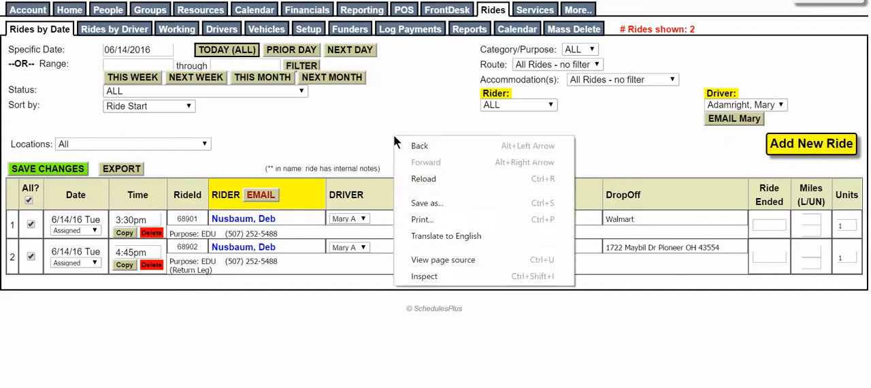
{"action": "left_click", "coordinate": [425, 219]}
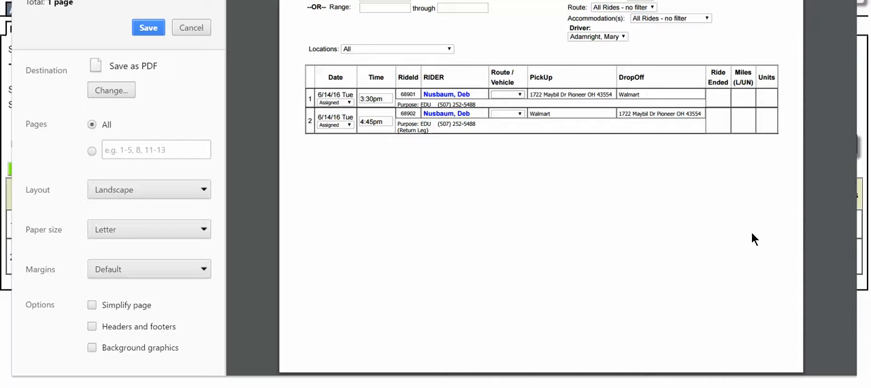
{"action": "left_click", "coordinate": [191, 28]}
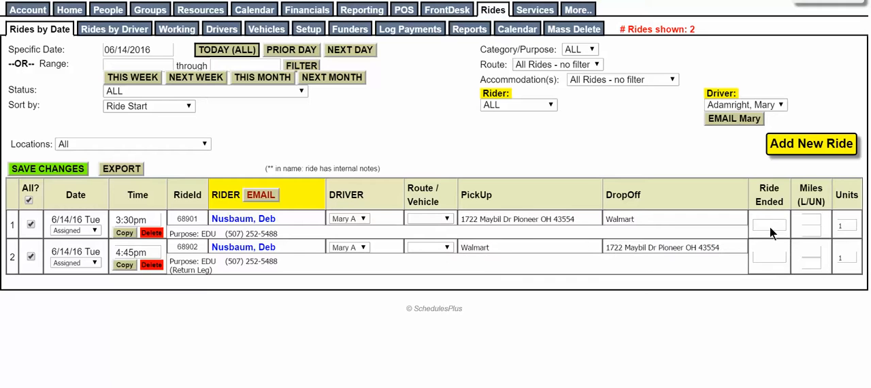
Step: Open an email of the ride table to the filtered driver without a template, review its contents, and close it unsent
{"action": "left_click", "coordinate": [729, 125]}
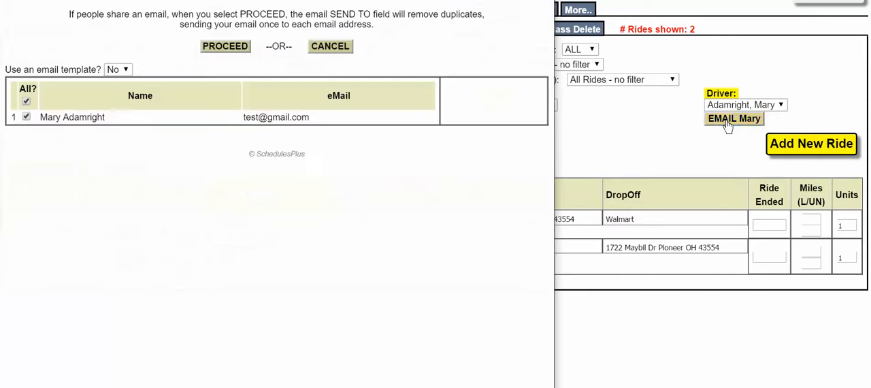
{"action": "left_click", "coordinate": [235, 50]}
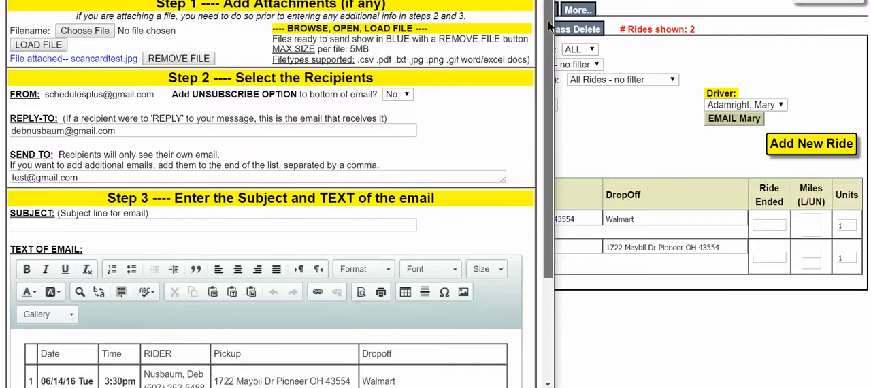
{"action": "left_click_drag", "start_coordinate": [548, 21], "coordinate": [537, 141]}
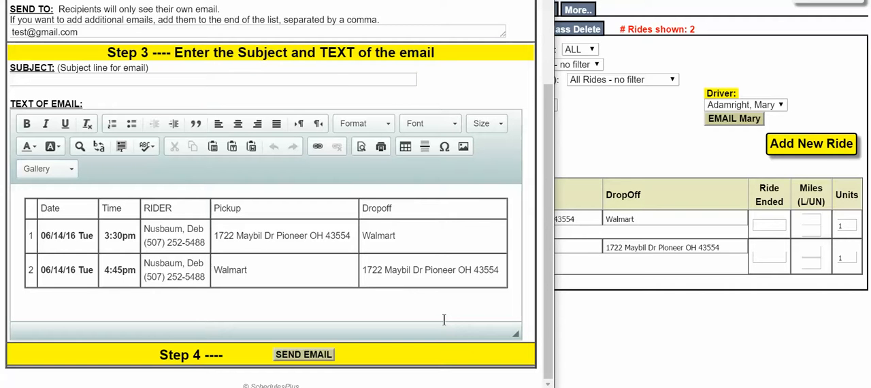
{"action": "left_click", "coordinate": [543, 1]}
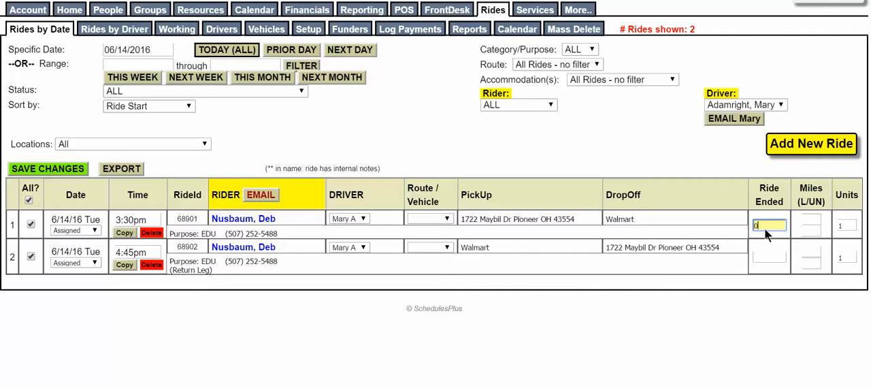
Step: Enter ride end times of 3:45pm for the 3:30pm ride and 5:00pm for the 4:45pm return leg
{"action": "type", "text": "5"}
{"action": "left_click", "coordinate": [768, 257]}
{"action": "double_click", "coordinate": [774, 223]}
{"action": "type", "text": "3:45pm"}
{"action": "double_click", "coordinate": [772, 256]}
{"action": "type", "text": "5:00pm"}
Step: Enter 5 loaded and 10 unloaded miles for the first ride, 4 and 8 for the return leg, and save the changes
{"action": "left_click", "coordinate": [811, 222]}
{"action": "type", "text": "10"}
{"action": "left_click", "coordinate": [810, 253]}
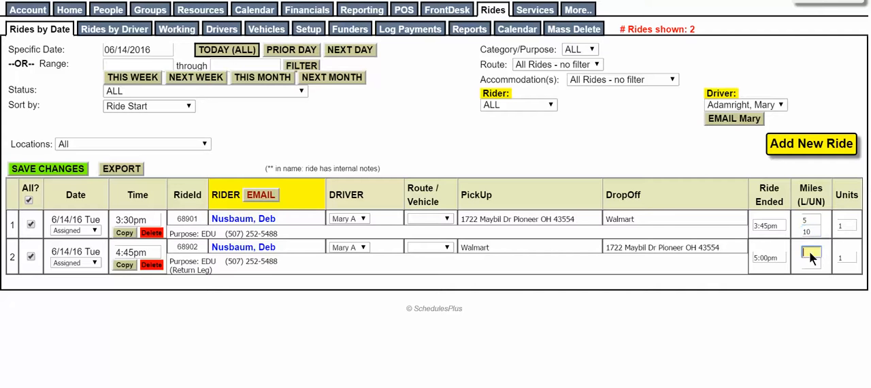
{"action": "type", "text": "4"}
{"action": "left_click", "coordinate": [810, 264]}
{"action": "type", "text": "8"}
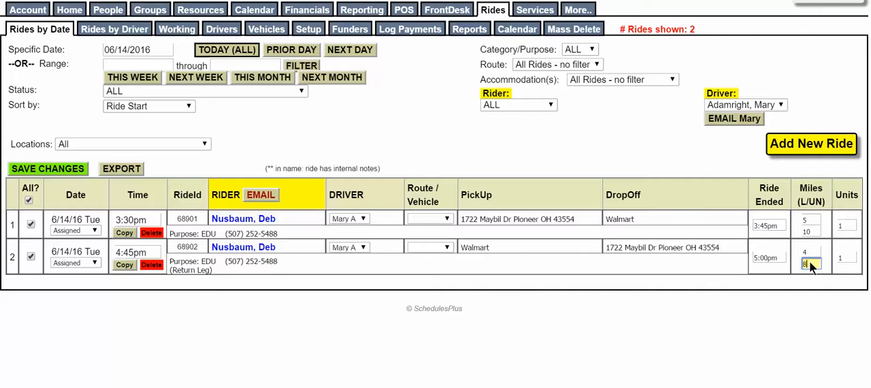
{"action": "left_click", "coordinate": [68, 170]}
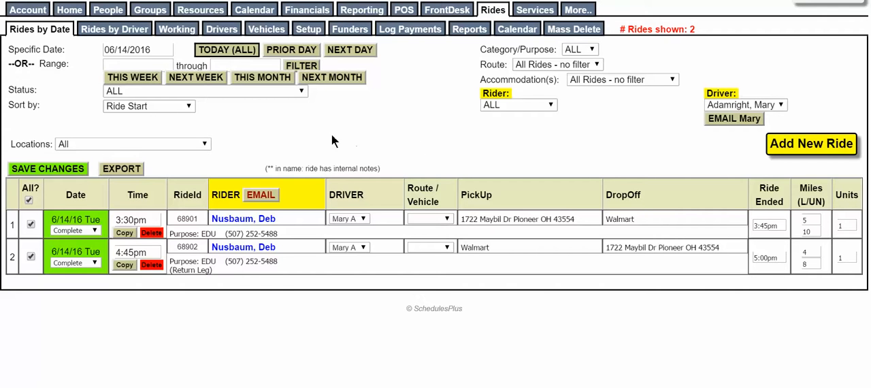
Step: Review the drivers' ride totals and the ride summary report for June 2016
{"action": "left_click", "coordinate": [223, 31]}
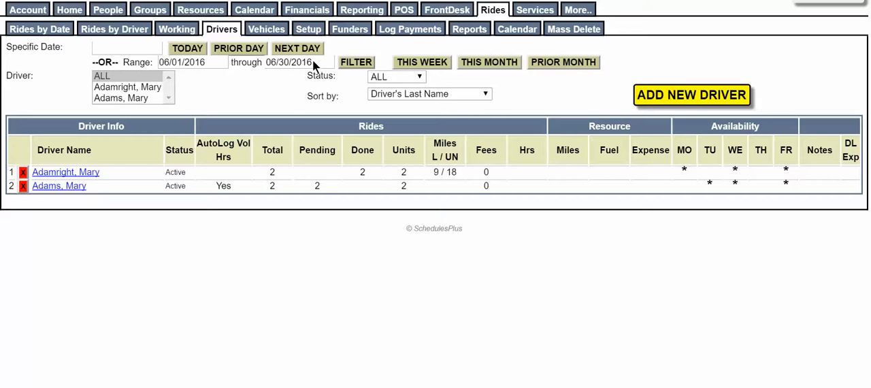
{"action": "left_click", "coordinate": [469, 30]}
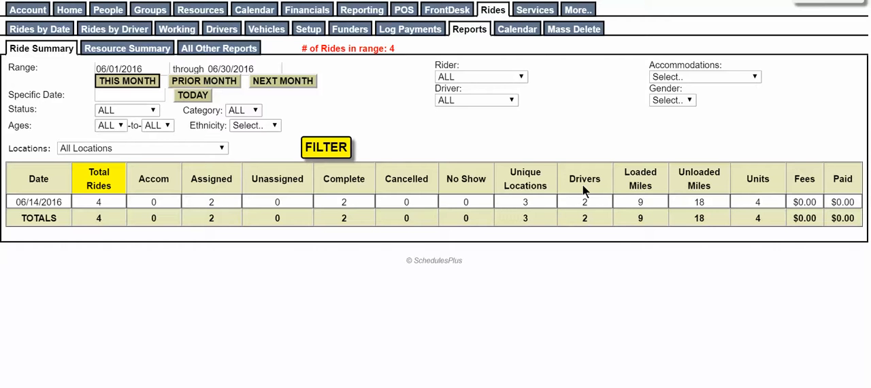
Step: Run the ride report "1B. SUMMARY: by Ethnicity and Gender"
{"action": "left_click", "coordinate": [202, 48]}
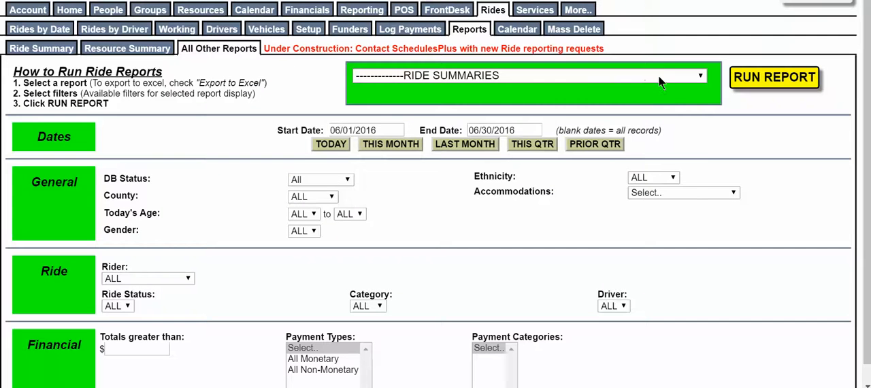
{"action": "left_click", "coordinate": [697, 77]}
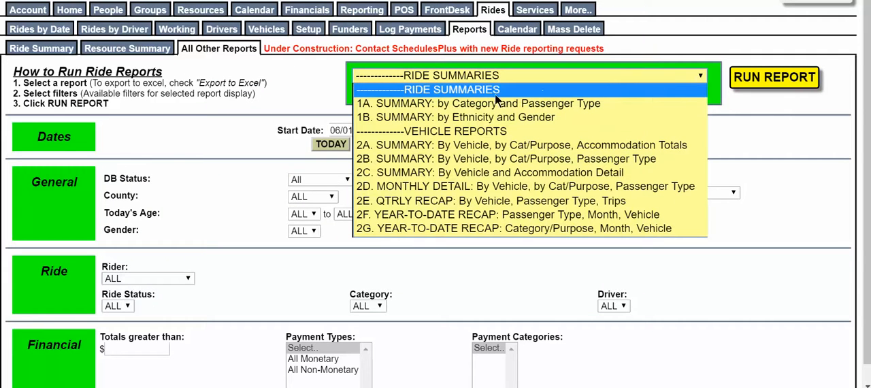
{"action": "left_click", "coordinate": [500, 117]}
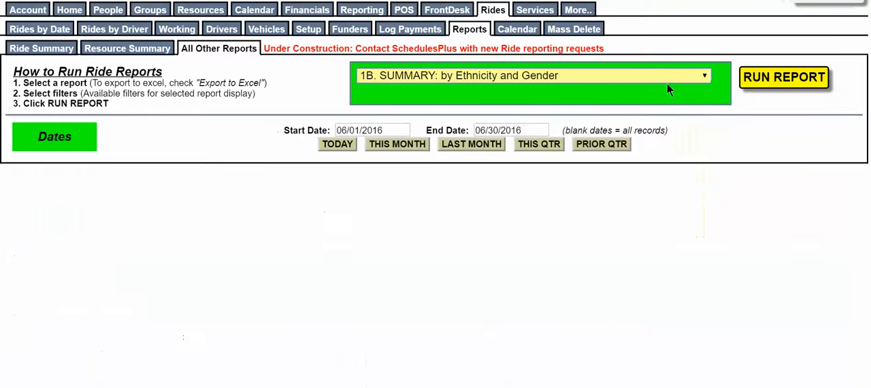
{"action": "left_click", "coordinate": [761, 77]}
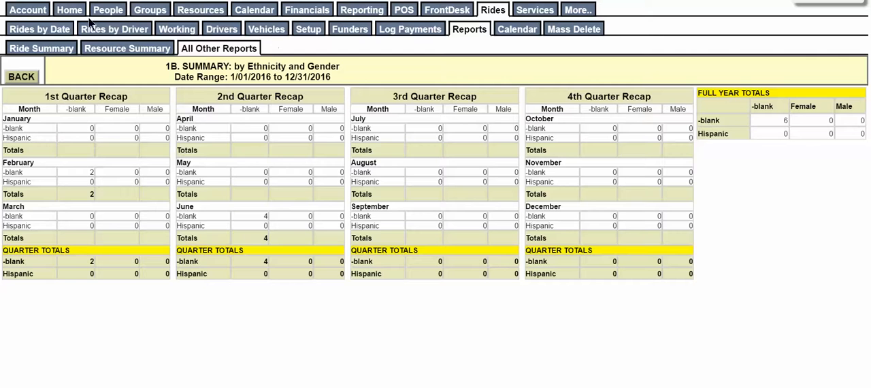
Step: Run the ride report "1A. SUMMARY: by Category and Passenger Type" for 06/01/2016 through 06/30/2016
{"action": "left_click", "coordinate": [249, 49]}
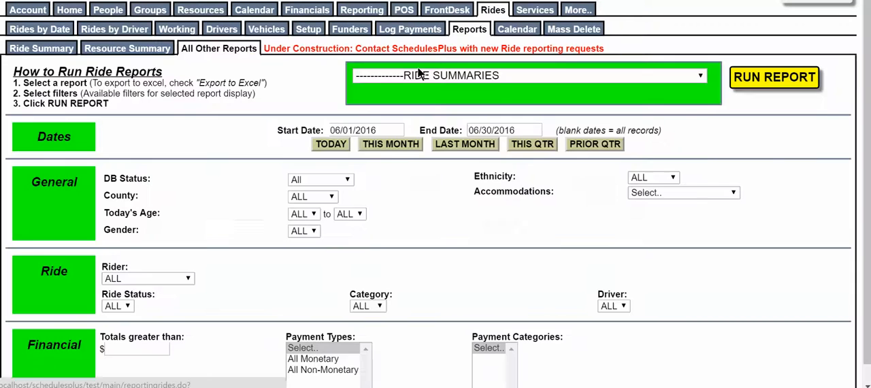
{"action": "left_click", "coordinate": [641, 77]}
{"action": "left_click", "coordinate": [586, 102]}
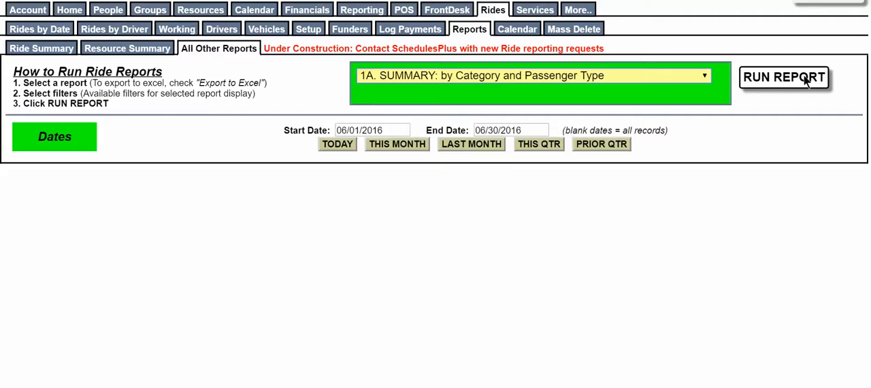
{"action": "left_click", "coordinate": [796, 75]}
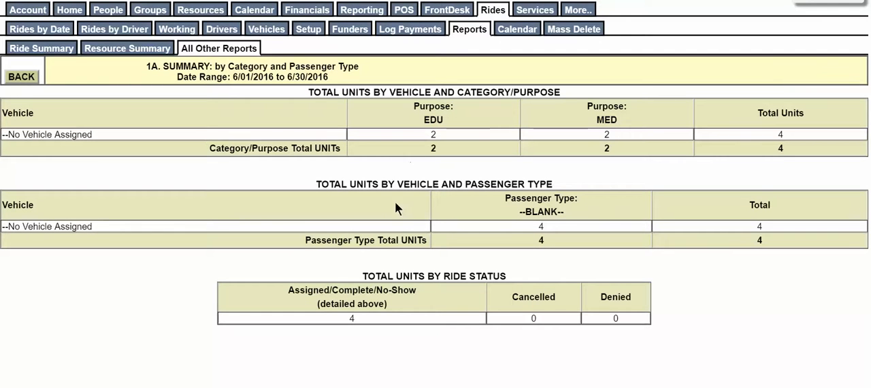
Step: View the June 2016 resource summary and return to the ride summary report
{"action": "left_click", "coordinate": [109, 50]}
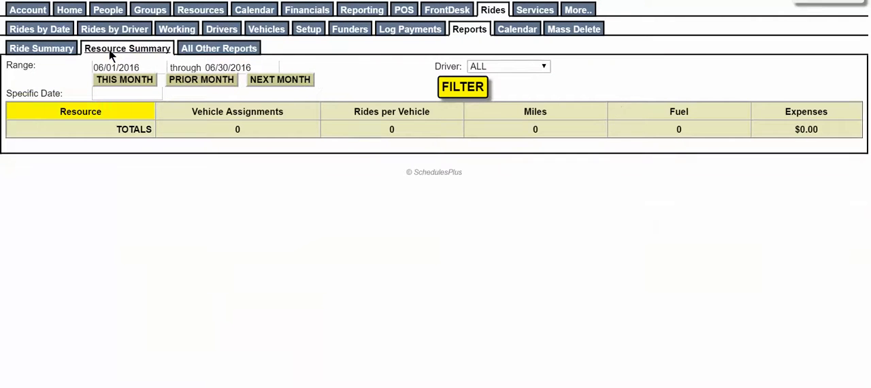
{"action": "left_click", "coordinate": [58, 46]}
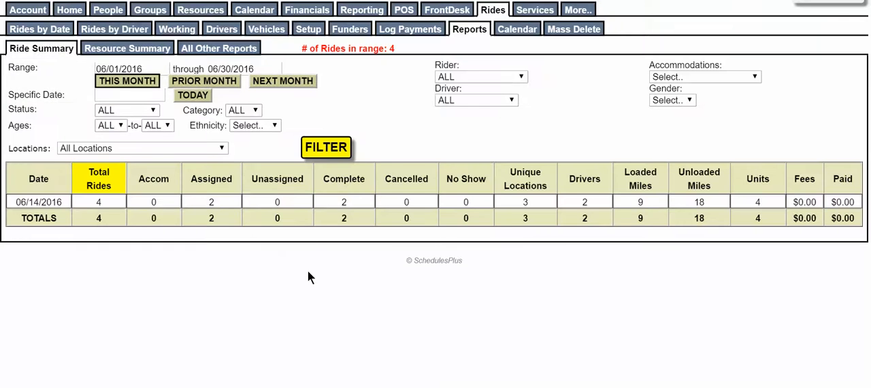
Step: Review the rides scheduled for June 14, 2016 in the ride calendar's day view and return to the list of rides by date
{"action": "left_click", "coordinate": [521, 28]}
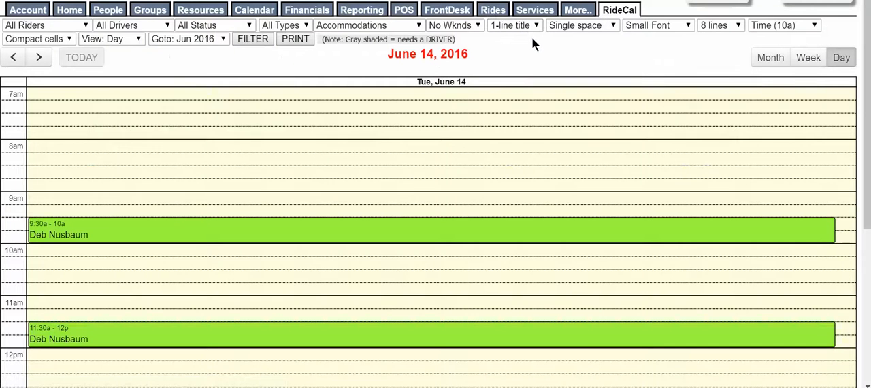
{"action": "scroll", "coordinate": [614, 58], "scroll_direction": "down", "scroll_amount": 2}
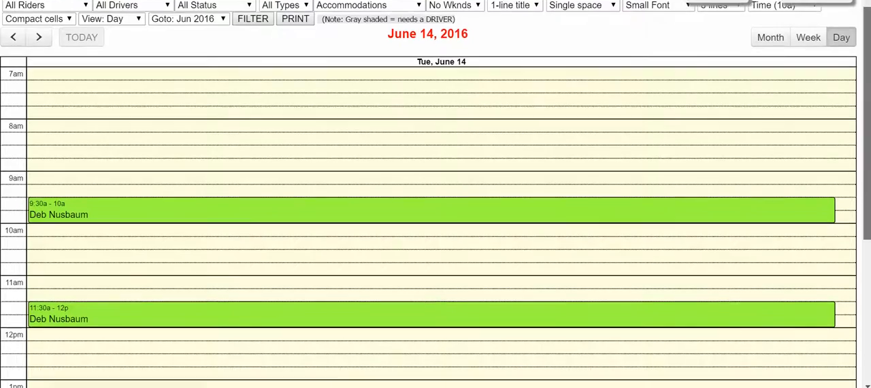
{"action": "scroll", "coordinate": [436, 194], "scroll_direction": "down", "scroll_amount": 5}
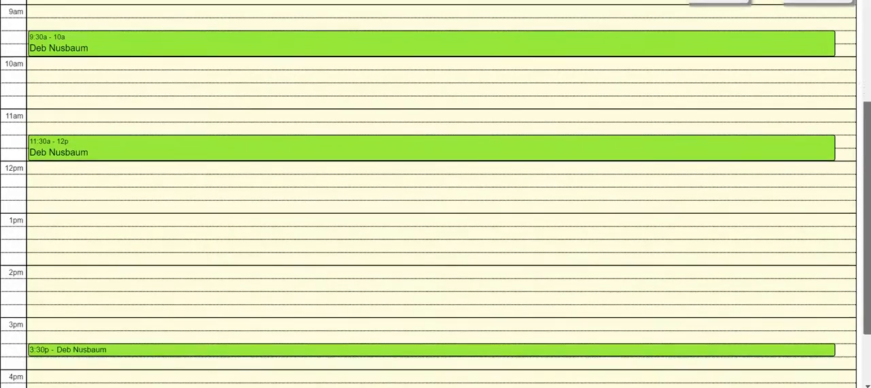
{"action": "scroll", "coordinate": [436, 194], "scroll_direction": "down", "scroll_amount": 1}
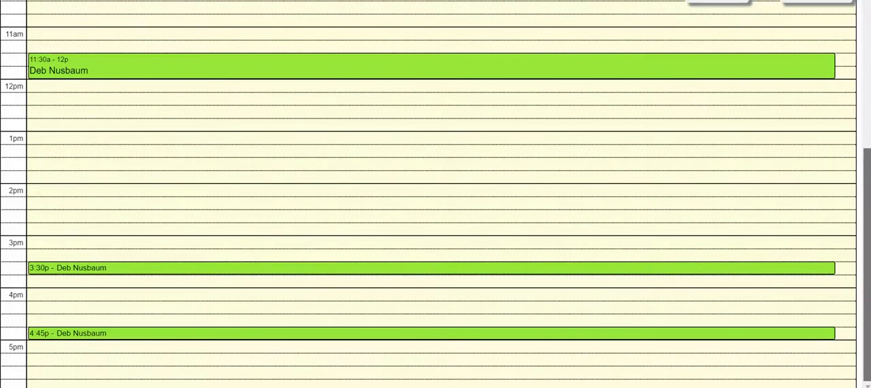
{"action": "scroll", "coordinate": [436, 194], "scroll_direction": "up", "scroll_amount": 4}
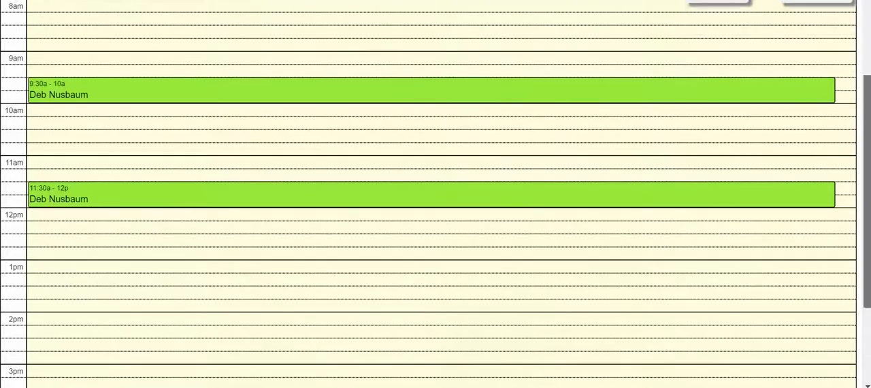
{"action": "scroll", "coordinate": [436, 194], "scroll_direction": "up", "scroll_amount": 4}
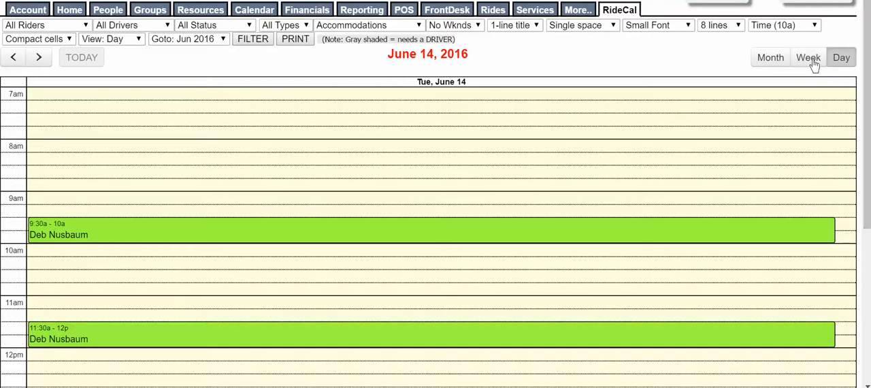
{"action": "left_click", "coordinate": [493, 10]}
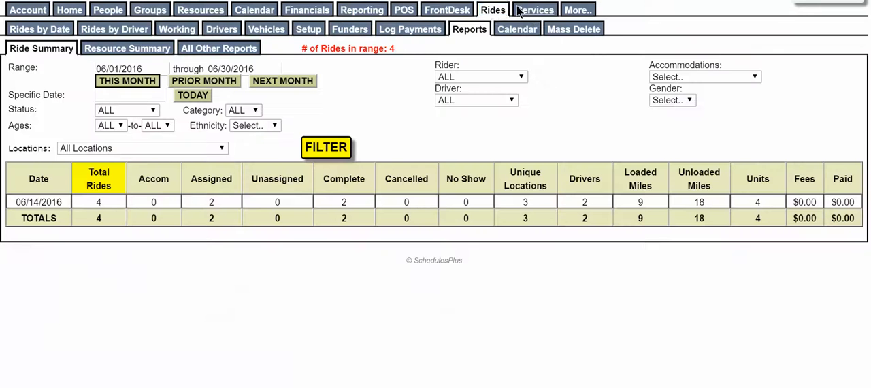
{"action": "left_click", "coordinate": [493, 10]}
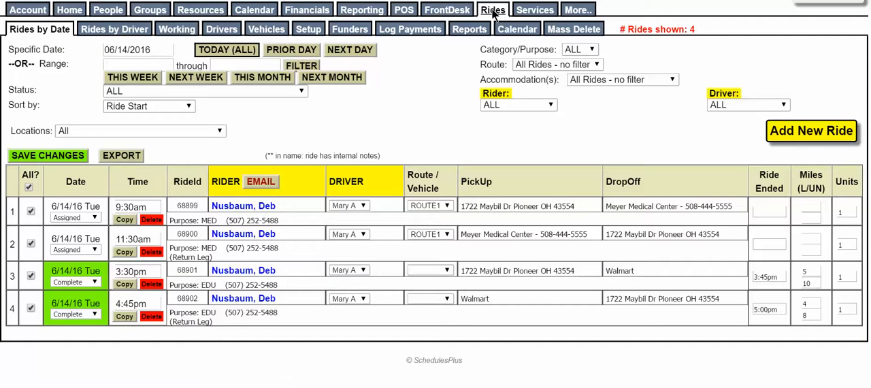